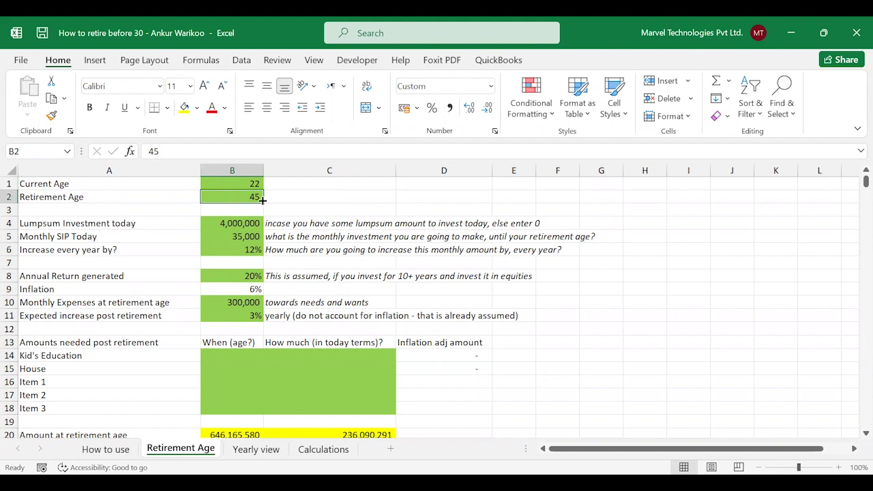
Step: Set the current age in B1 to 25 and the retirement age in B2 to 35
click(244, 185)
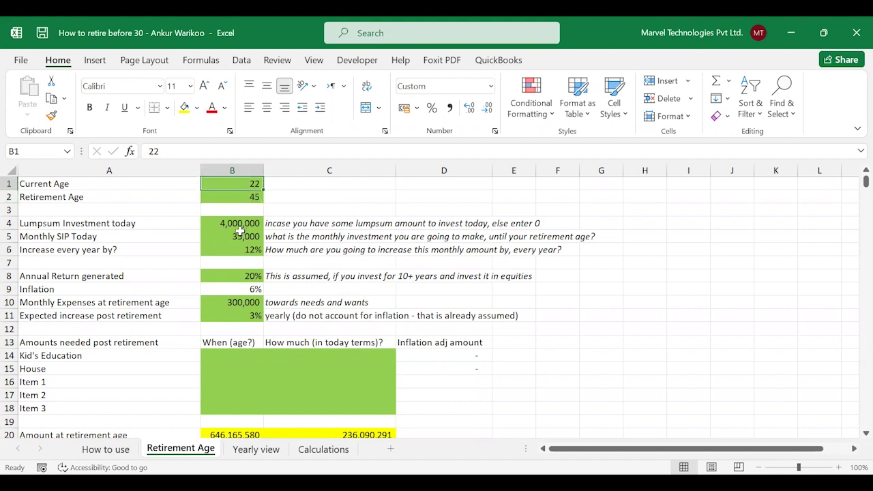
text(25)
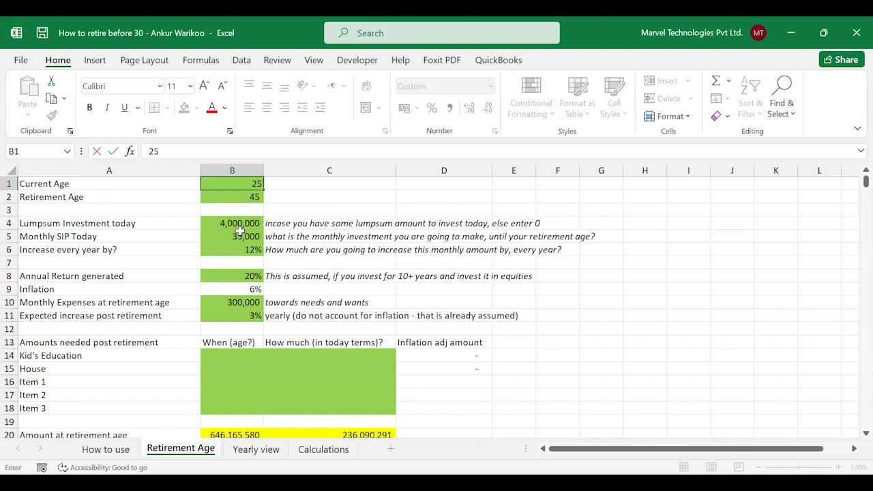
key(Return)
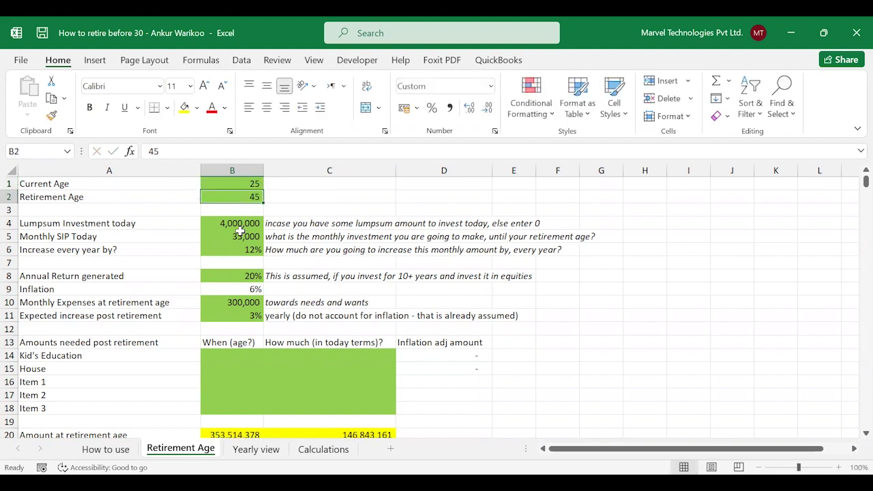
text(35)
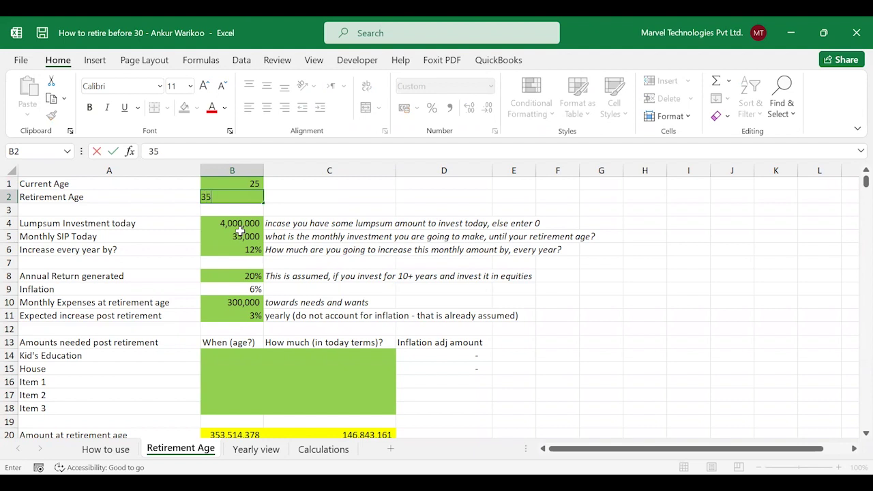
key(Return)
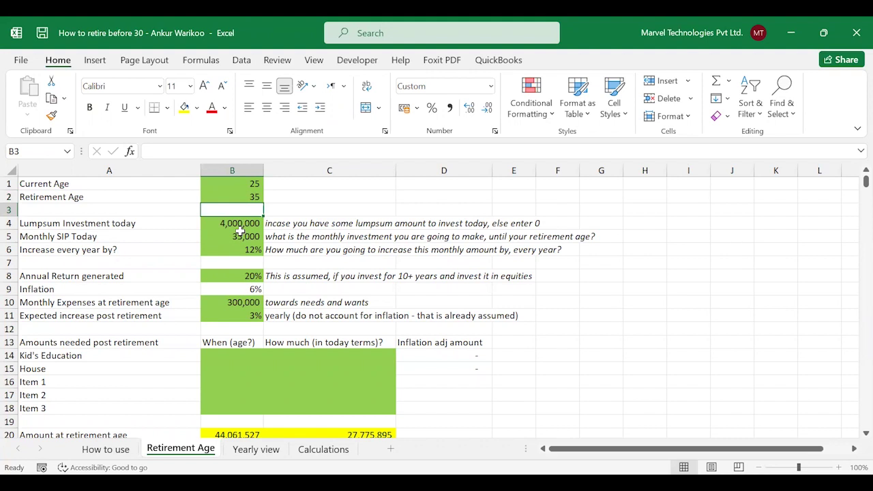
Step: Set the lumpsum investment today in B4 to 100,000
click(240, 228)
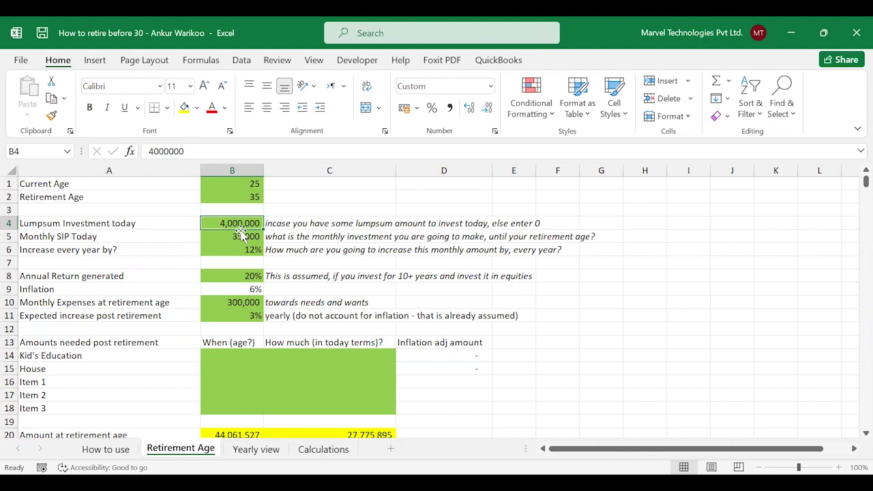
text(100000)
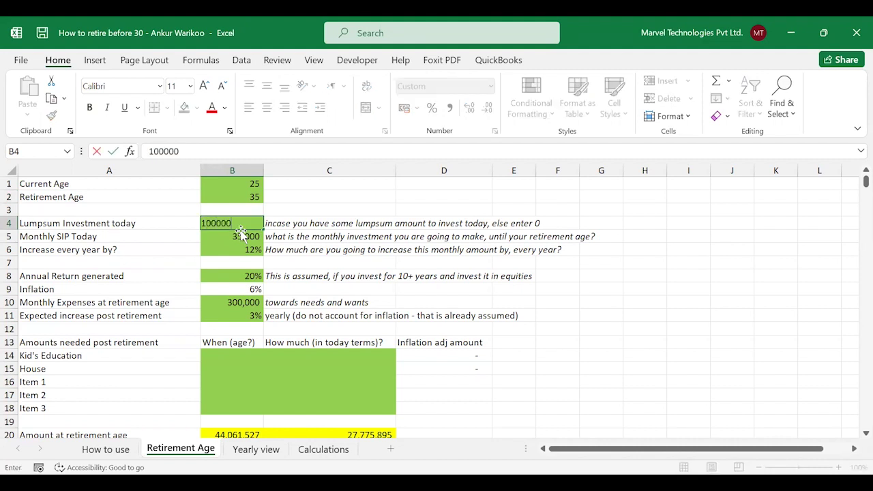
key(Return)
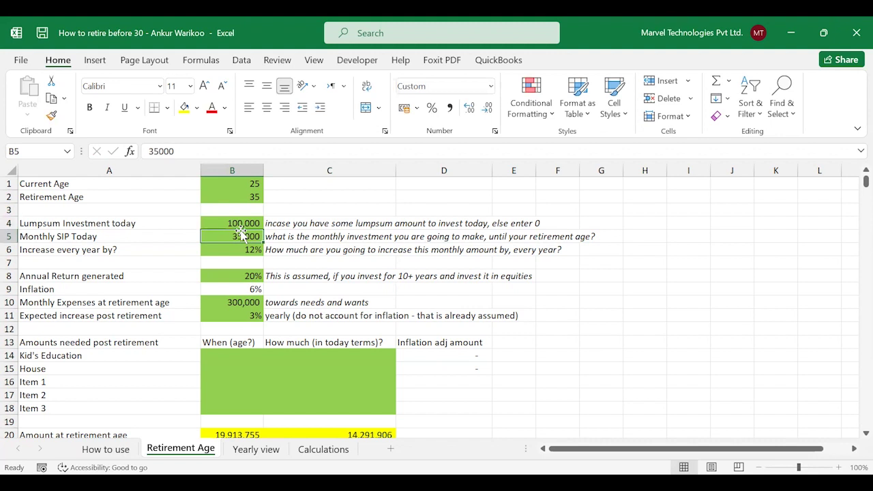
Step: Change the lumpsum investment today in B4 to 1,000,000
key(Up)
text(1,000,)
text(000)
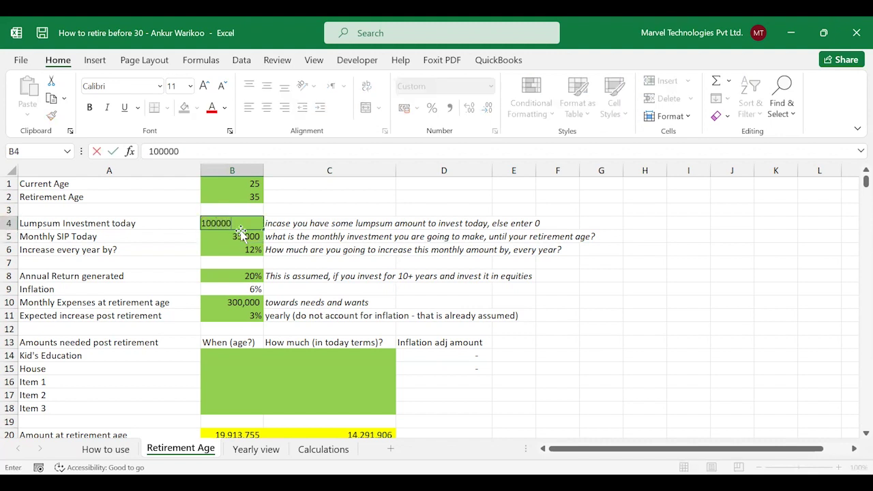
key(Return)
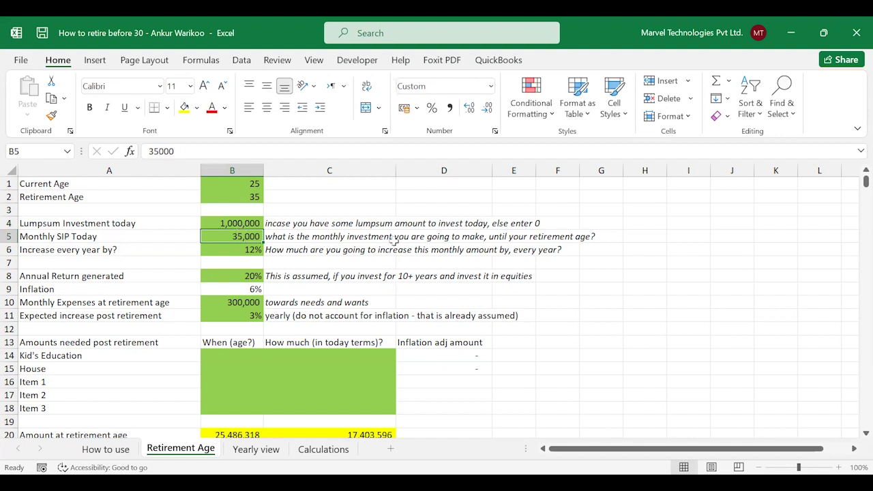
Step: Try a lumpsum investment of 0 in B4
key(Up)
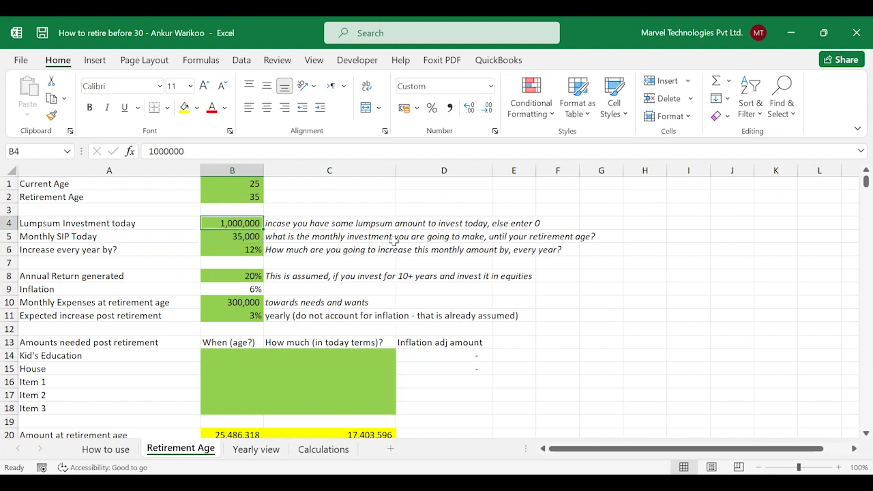
text(0)
key(Return)
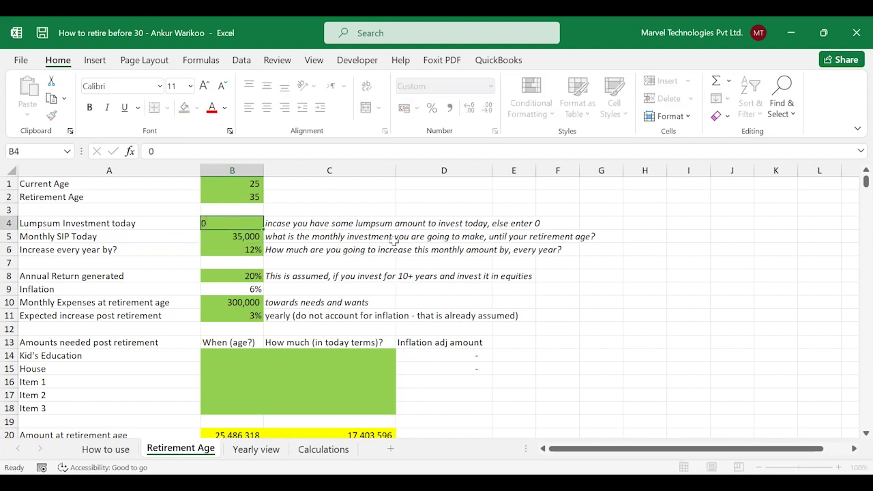
Step: Restore the lumpsum investment today in B4 to 1,000,000
key(Up)
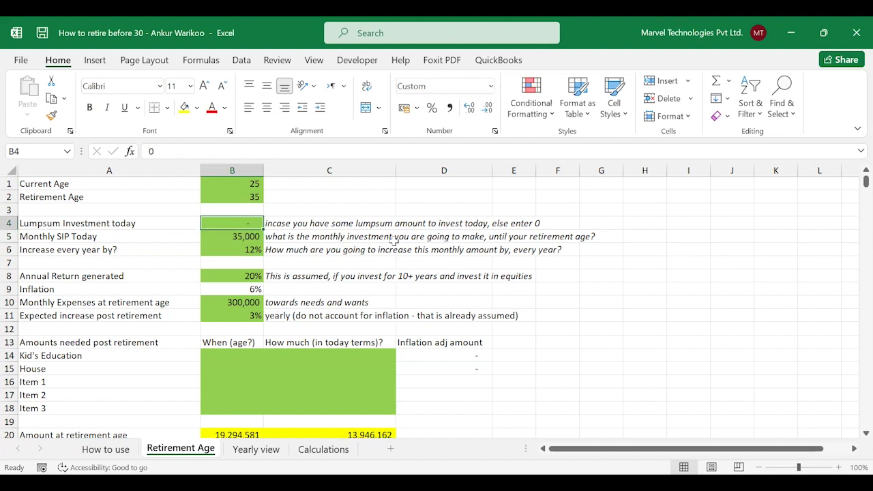
text(1)
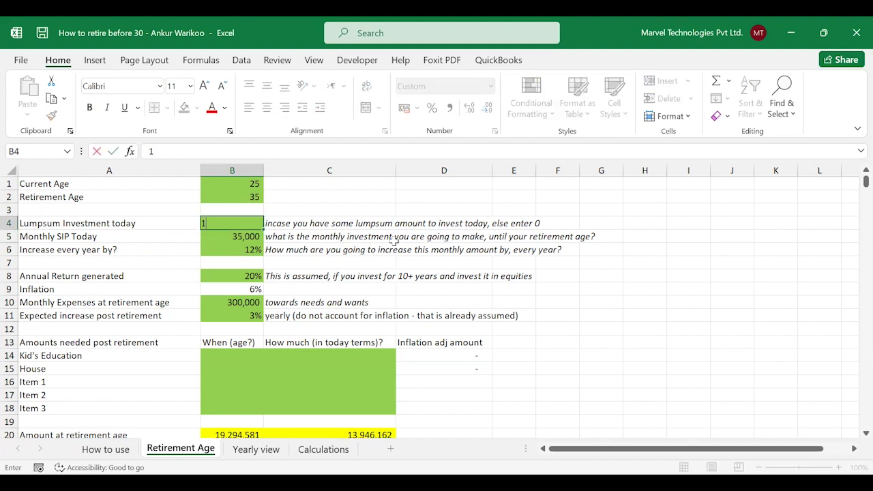
text(000000)
key(Return)
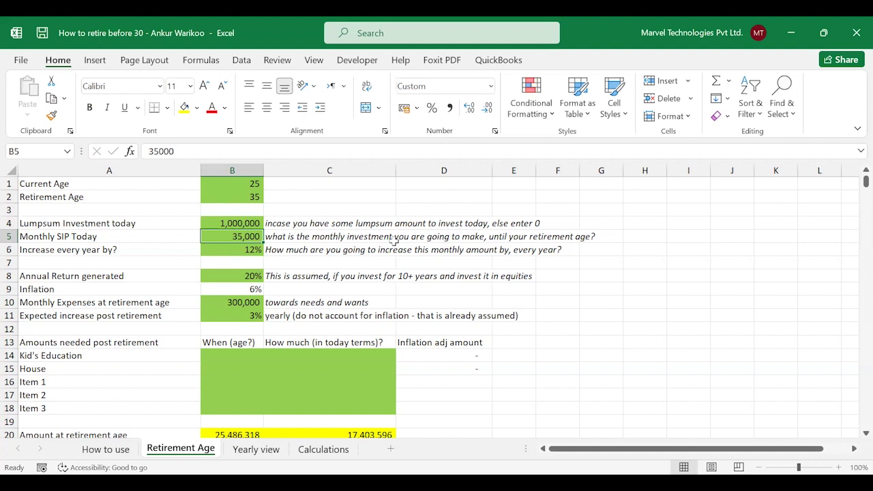
Step: Set the monthly SIP in B5 to 10,000 and its yearly increase in B6 to 15%
text(10000)
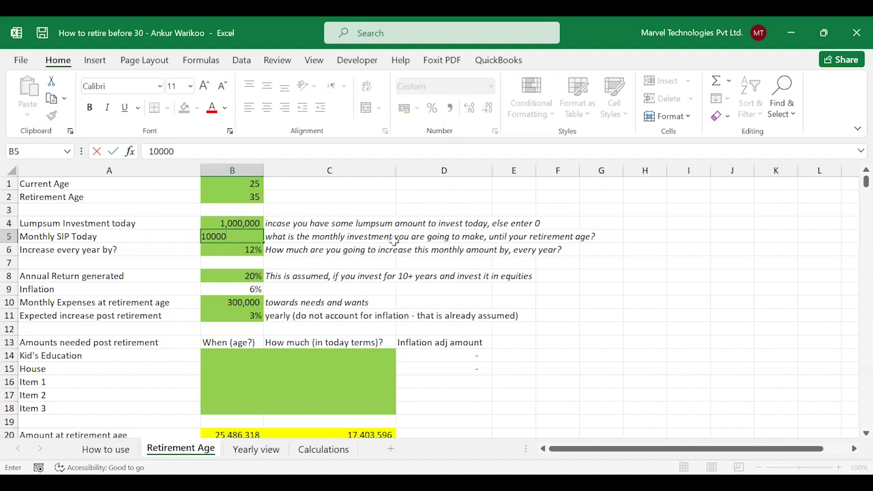
key(Return)
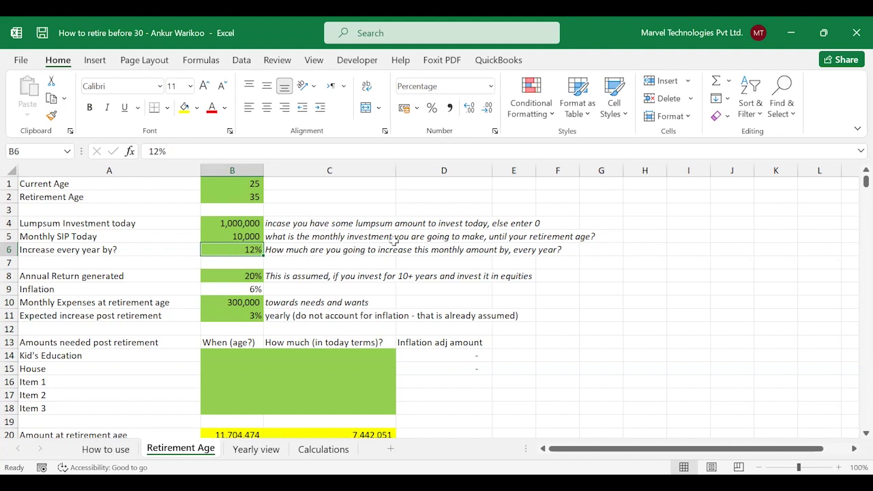
text(15)
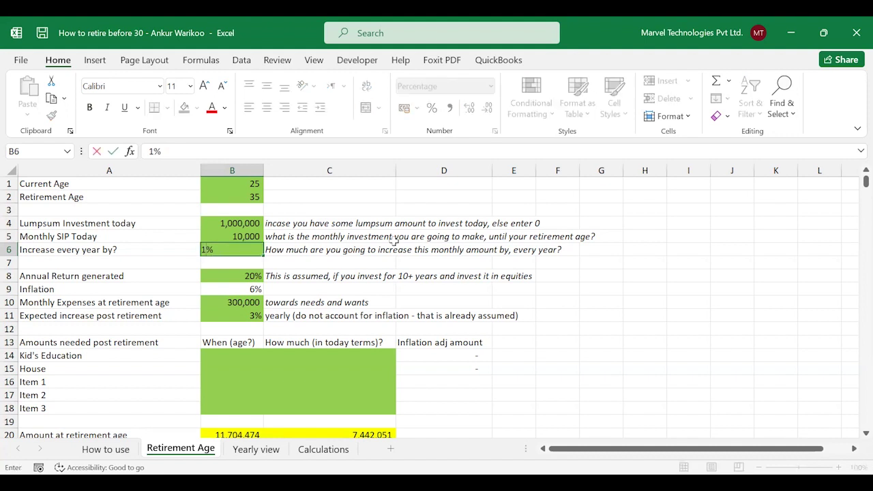
key(Return)
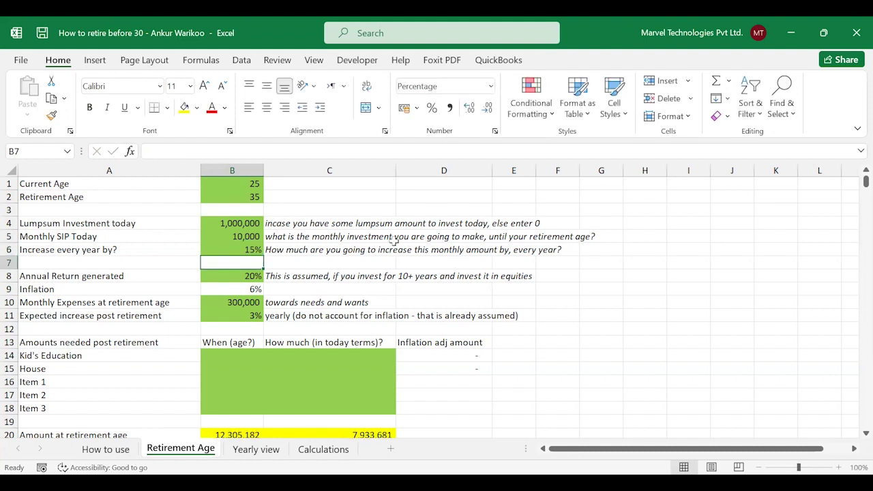
Step: Set the retirement age in B2 to 45
key(Down)
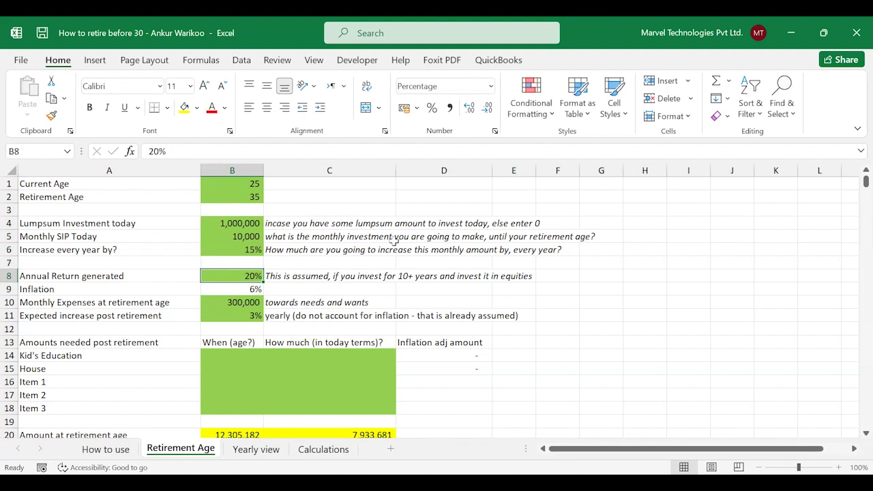
key(Up)
key(Up)
key(Up)
key(Up)
key(Up)
key(Up)
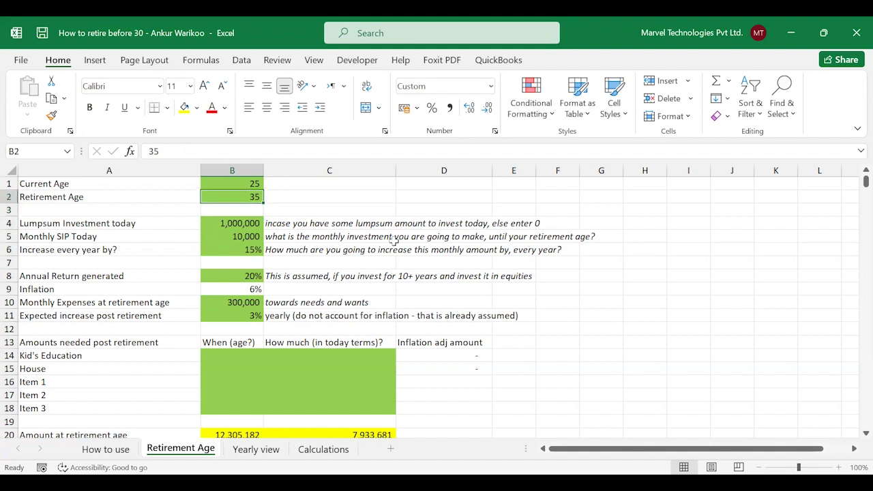
text(45)
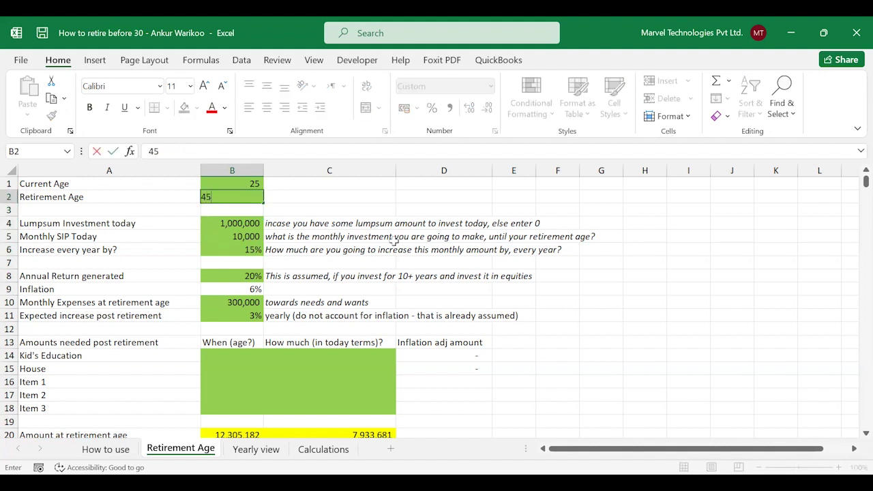
key(Return)
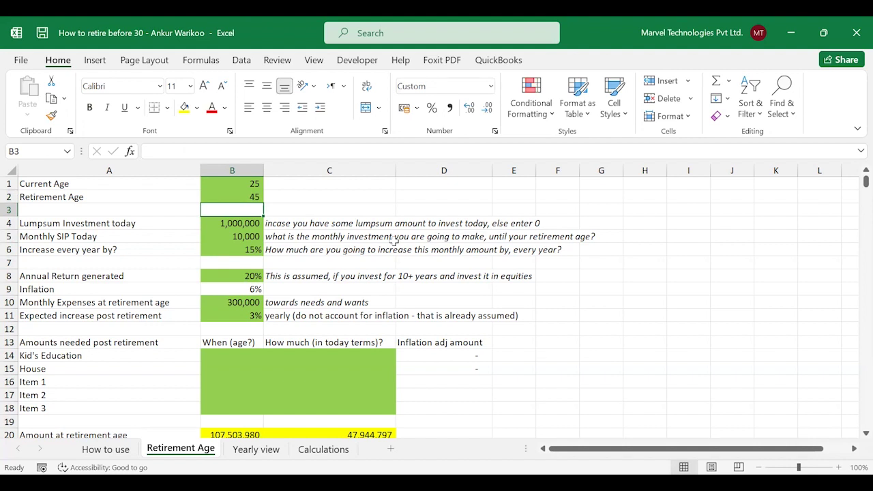
Step: Review the annual return, inflation, monthly expenses at retirement age and expected post-retirement increase in B8 to B11
key(Down)
key(Down)
key(Down)
key(Down)
key(Down)
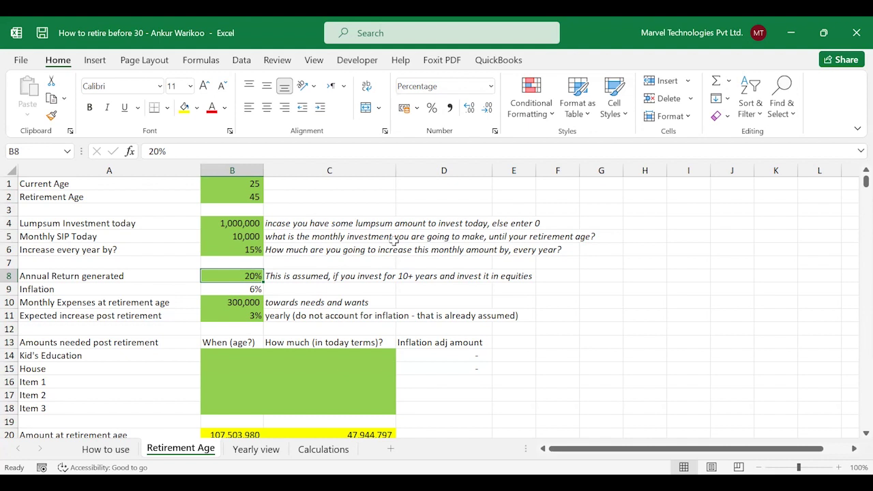
key(Down)
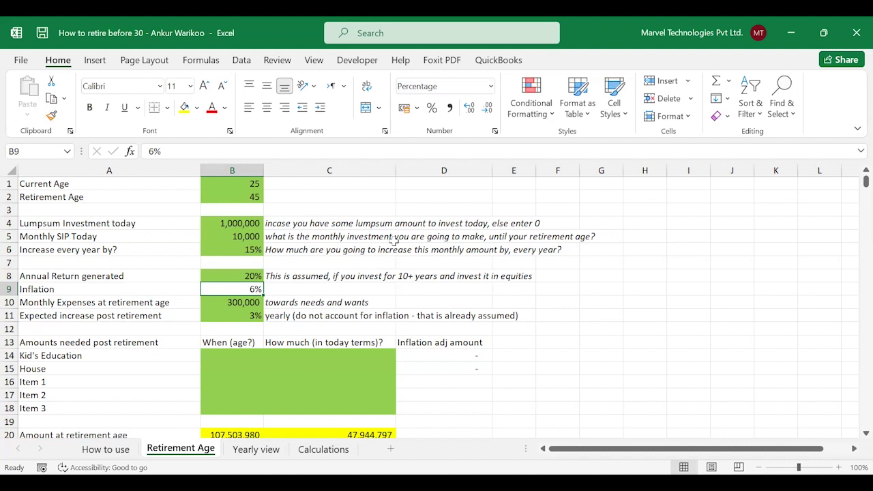
key(Down)
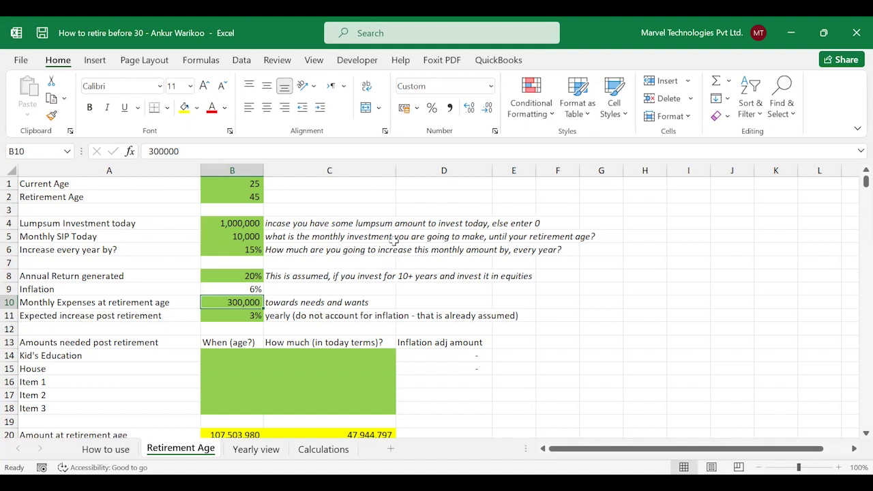
key(Down)
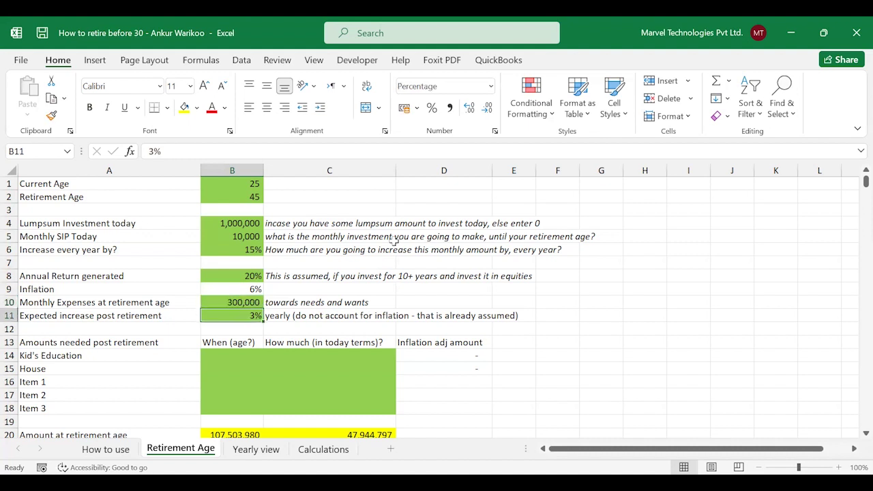
key(Down)
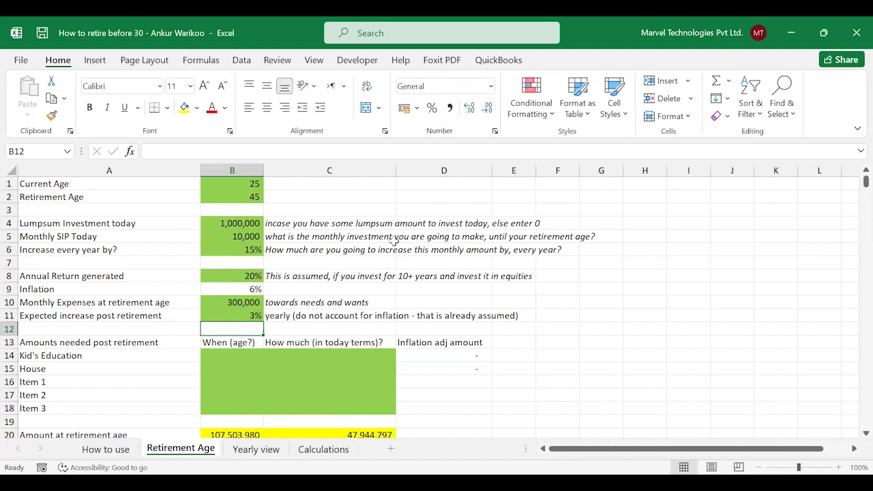
Step: Review the amounts needed post retirement, the amount at retirement age and the corpus growth rate in B23
key(Down)
key(Down)
key(Down)
key(Down)
key(Down)
key(Down)
key(Down)
key(Down)
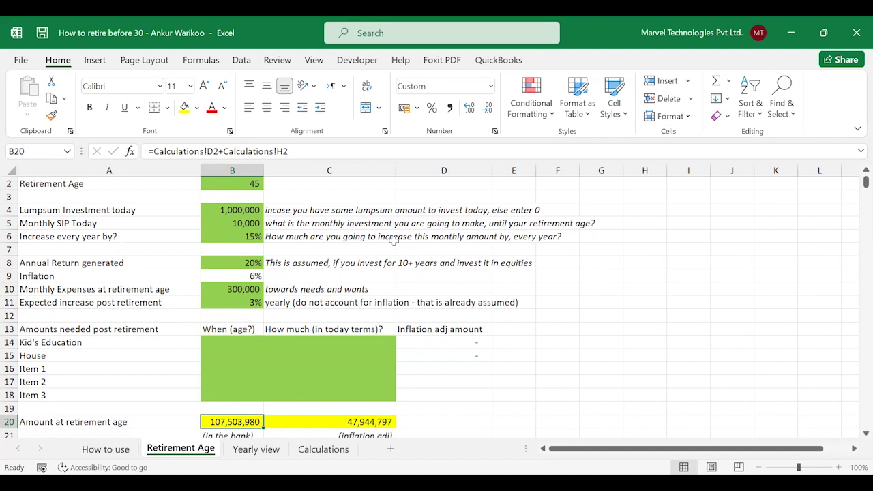
key(Down)
key(Down)
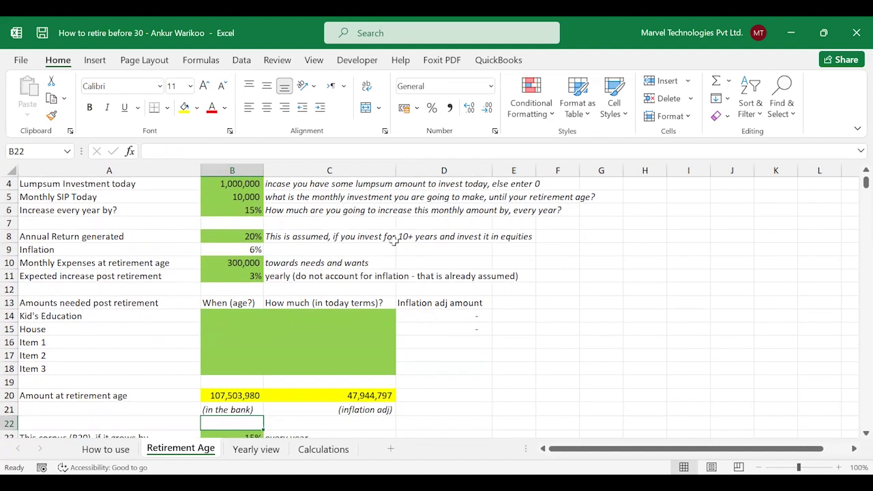
key(Down)
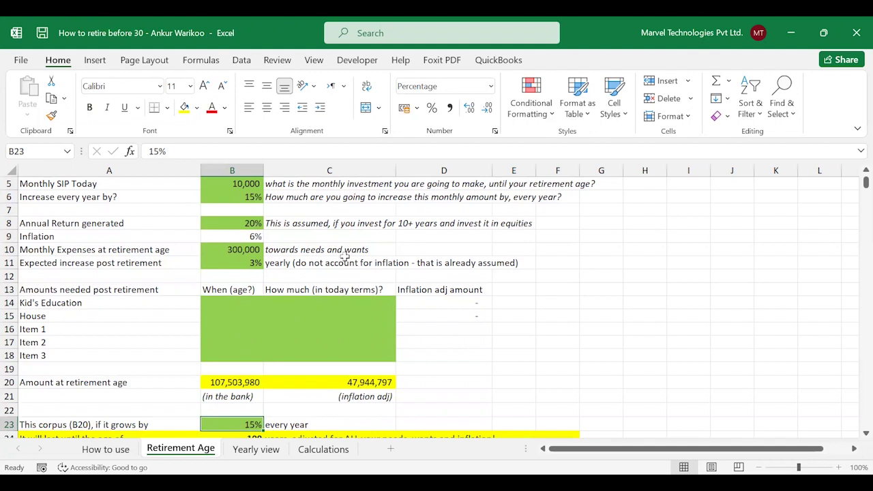
Step: Compare the investment inputs with the amount at retirement age in B20, and check the age until which the corpus lasts
scroll(268, 227, up, 1)
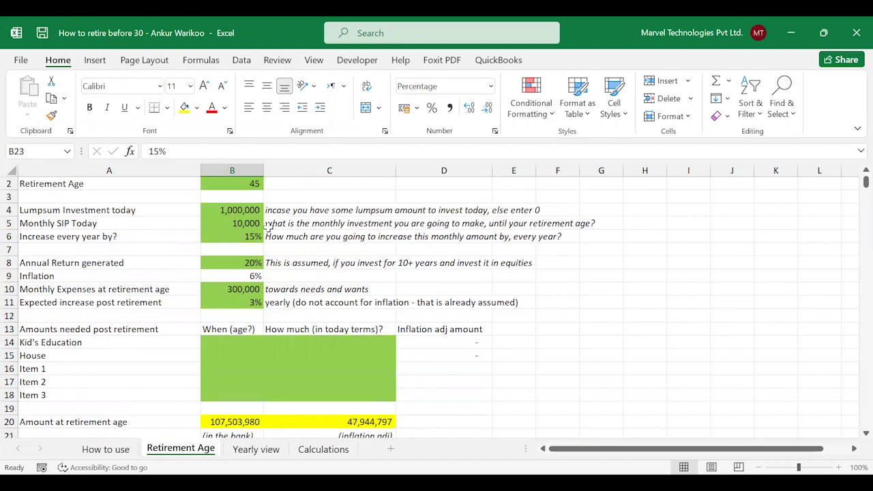
scroll(268, 227, down, 1)
scroll(274, 275, up, 1)
scroll(273, 276, down, 1)
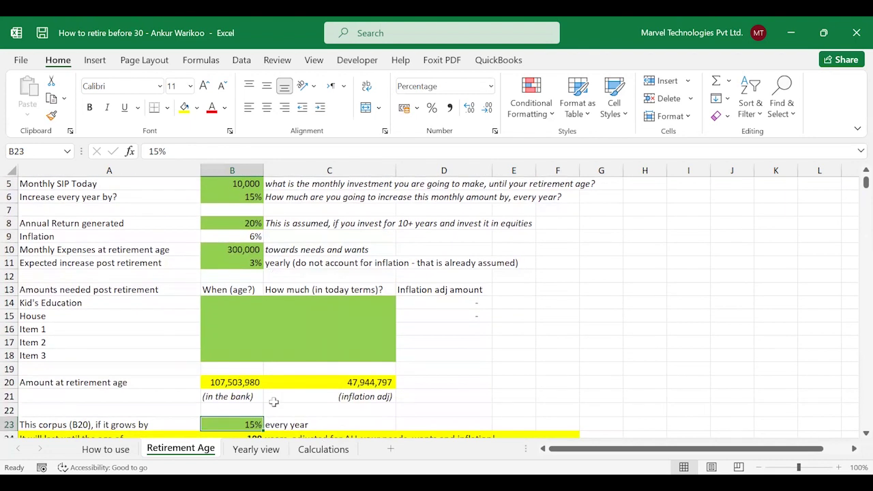
click(246, 382)
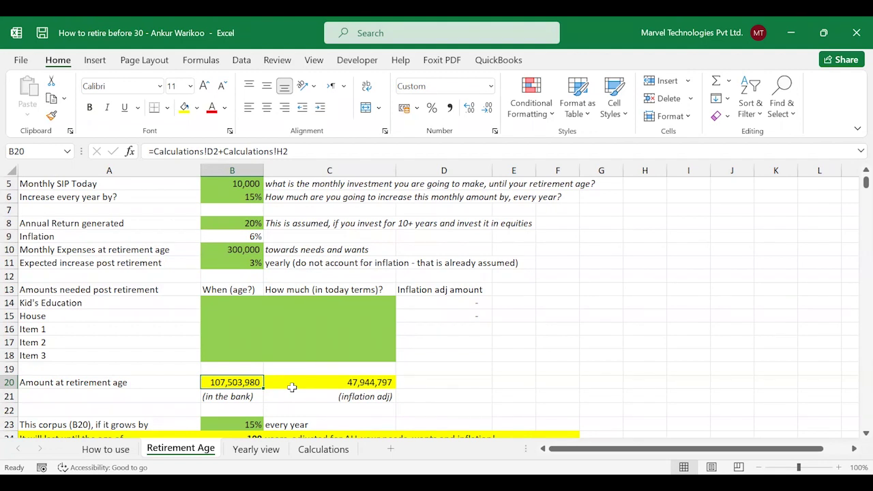
scroll(291, 387, up, 1)
scroll(291, 387, down, 1)
scroll(291, 387, down, 1)
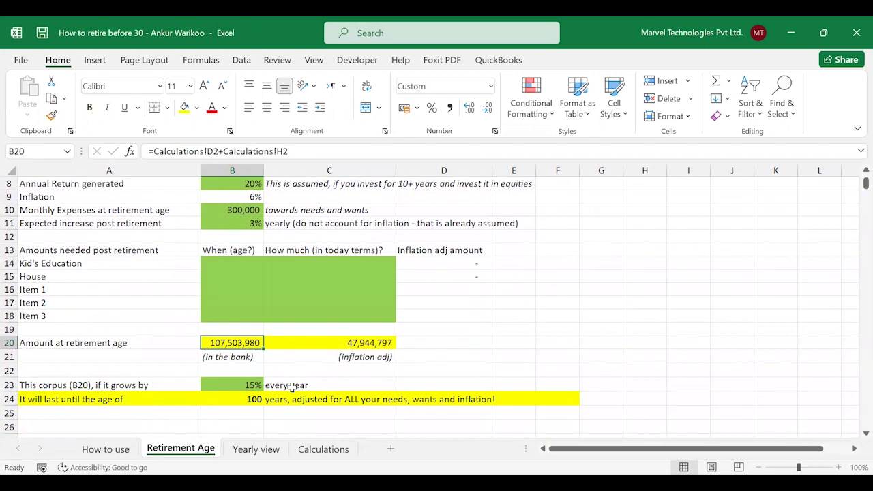
Step: Check the age until which the corpus lasts in B24 and its growth rate in B23 against the inputs above
click(220, 403)
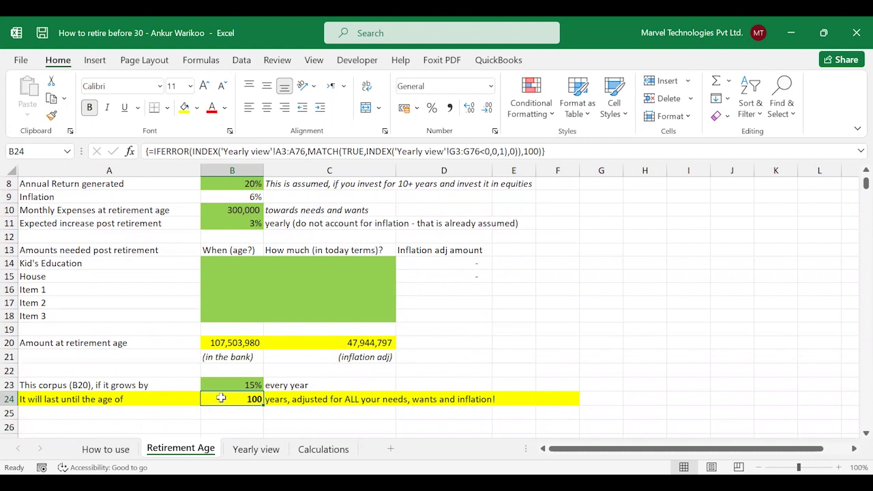
click(243, 385)
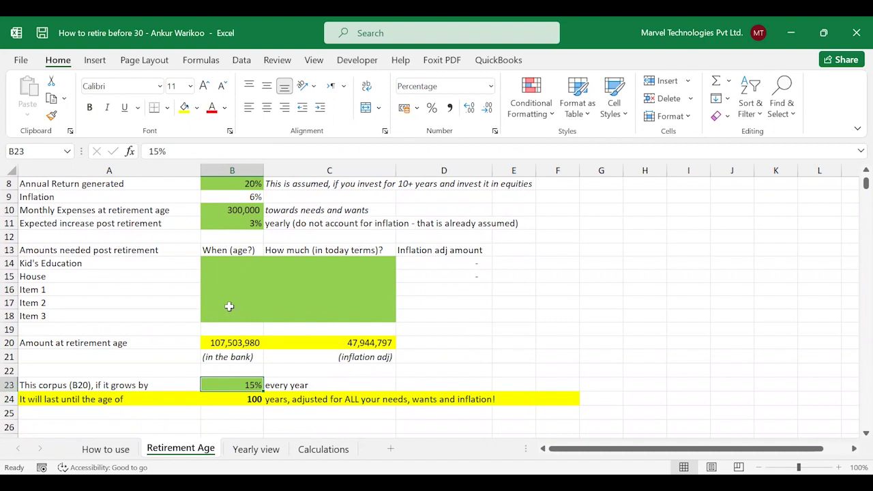
scroll(234, 344, up, 3)
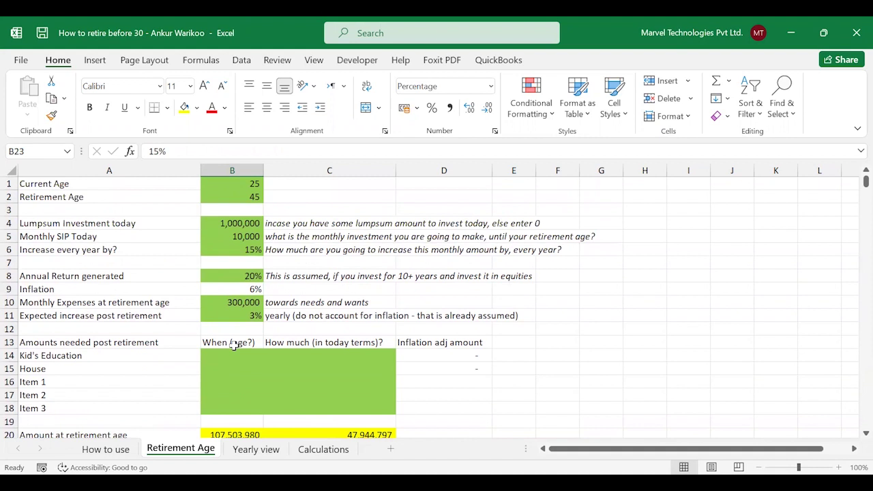
scroll(234, 344, down, 2)
scroll(234, 345, down, 1)
scroll(234, 345, up, 1)
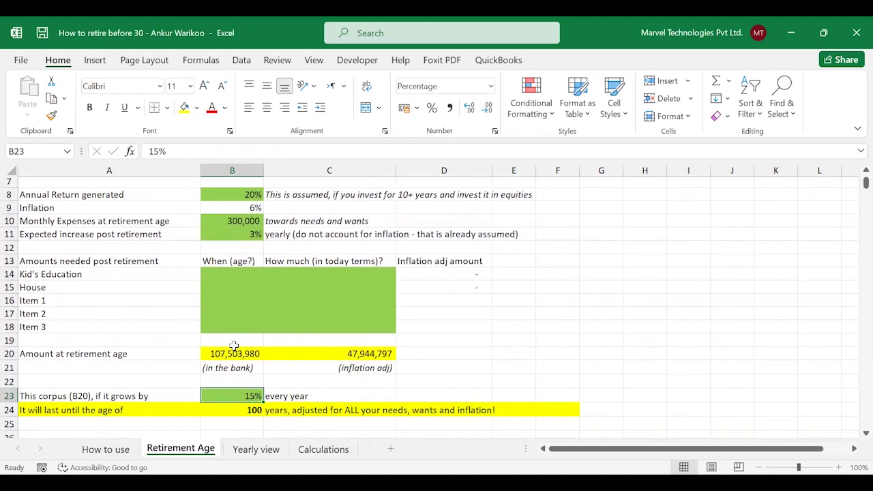
Step: Examine how the monthly investment in the Amount column of the Calculations sheet grows over the months
click(311, 453)
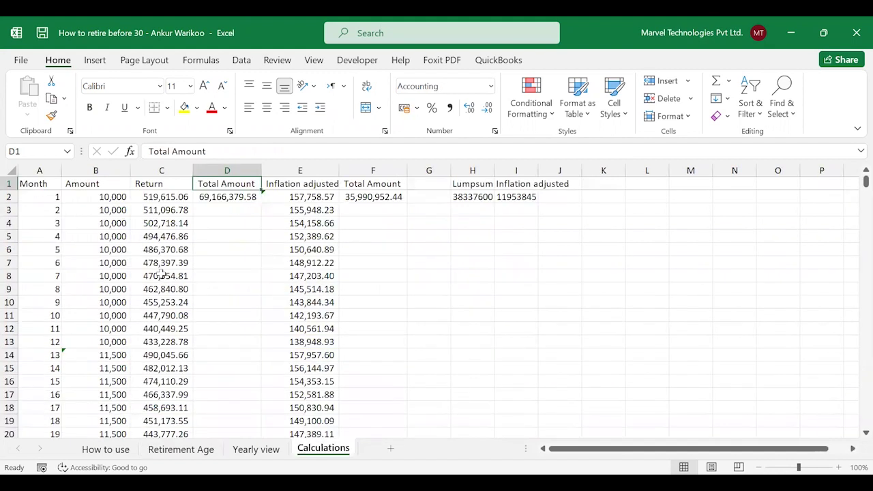
scroll(97, 266, down, 4)
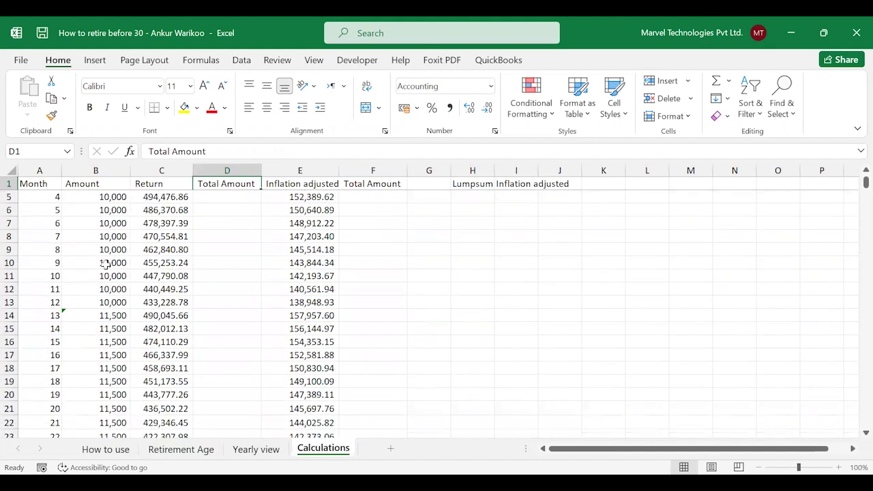
scroll(106, 265, up, 4)
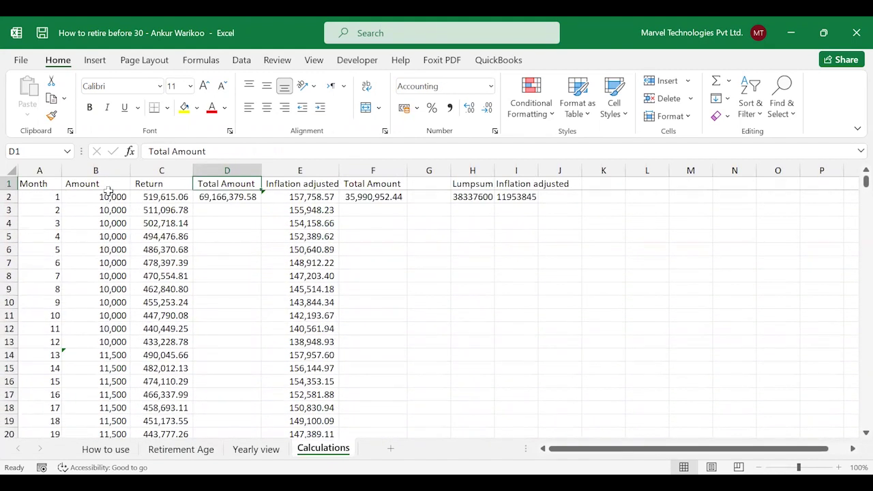
click(96, 171)
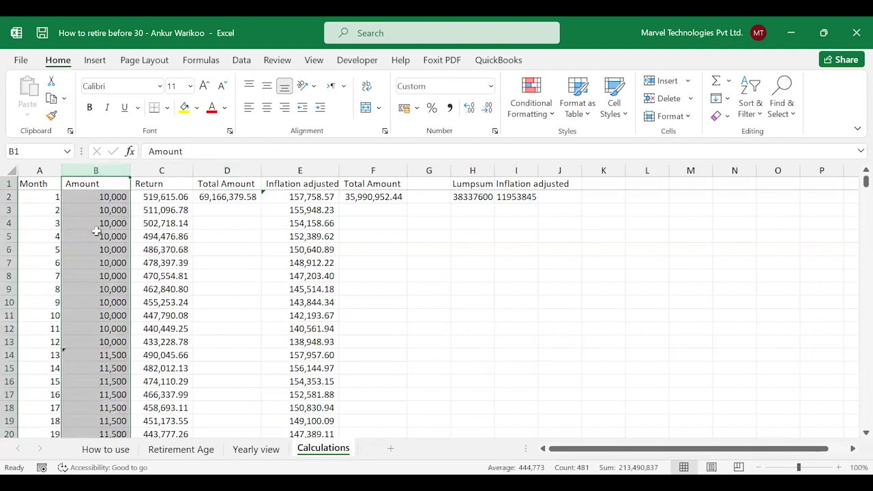
scroll(97, 232, down, 3)
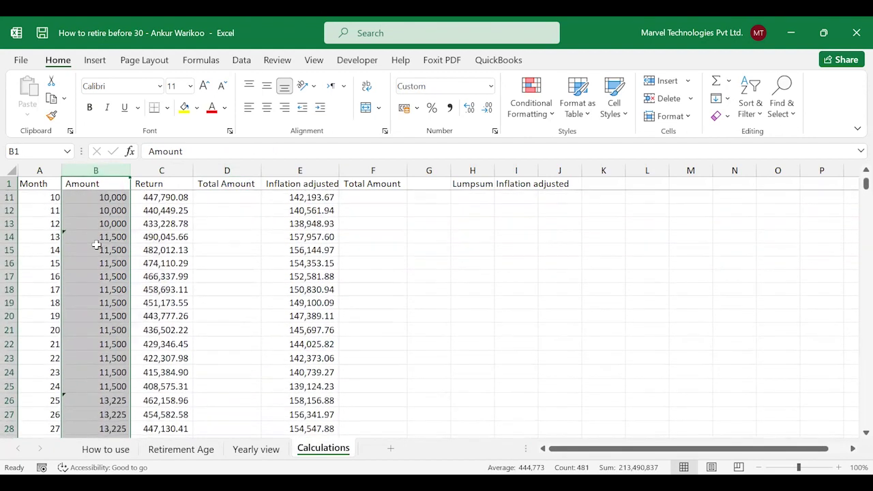
scroll(96, 252, down, 8)
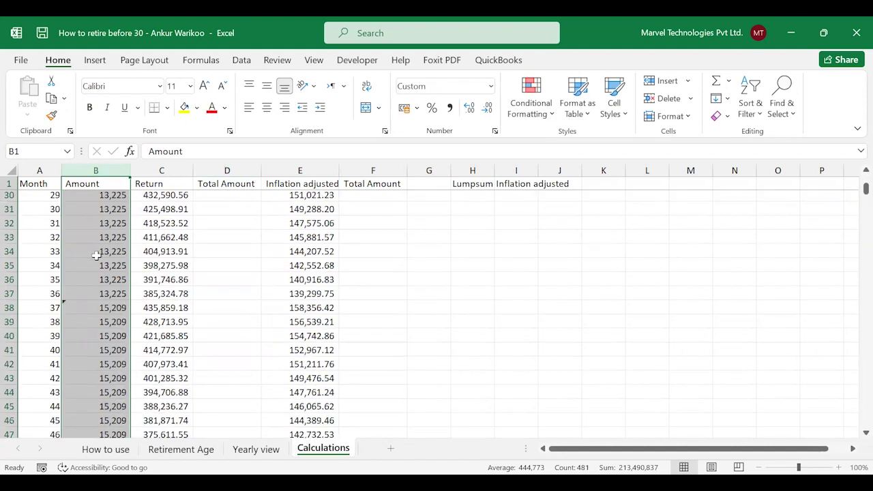
scroll(97, 255, down, 8)
scroll(164, 274, up, 13)
scroll(164, 274, up, 6)
Step: Inspect the formulas for the first month's return in C2 and the total amounts in D2 and F2
click(164, 198)
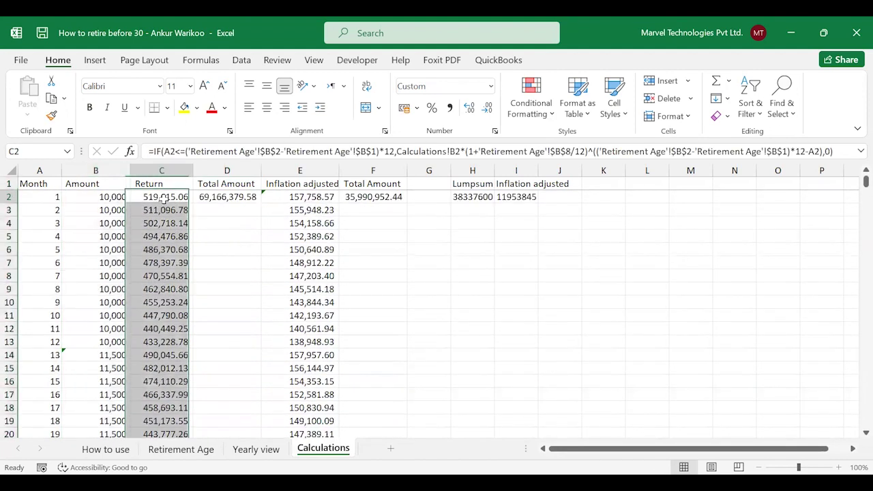
click(230, 199)
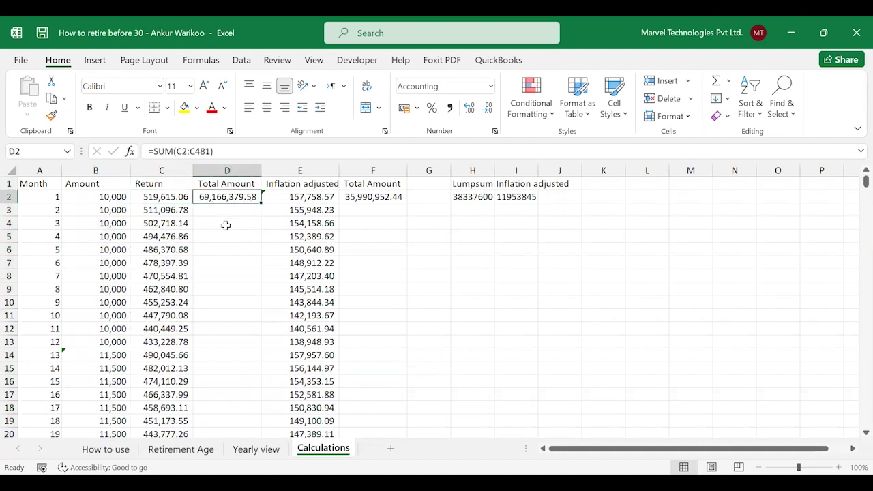
click(363, 195)
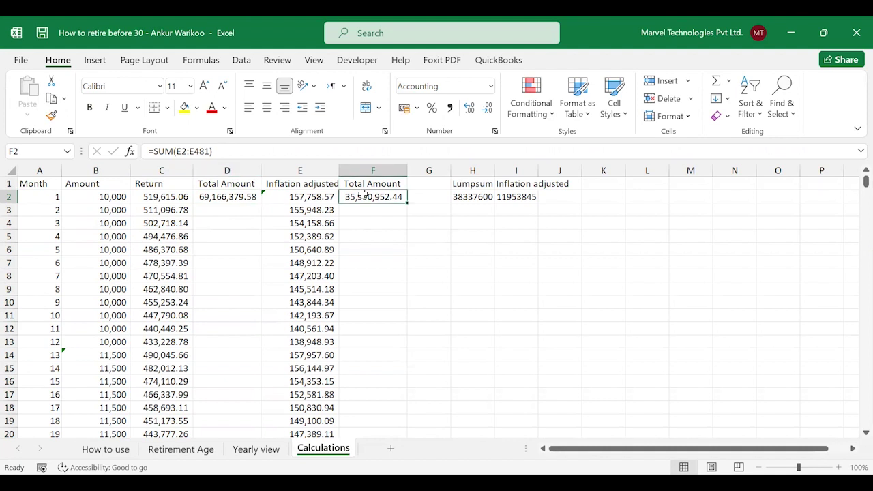
Step: Trace the monthly amounts, returns and inflation-adjusted values through the months to find where the returns stop
scroll(204, 254, down, 8)
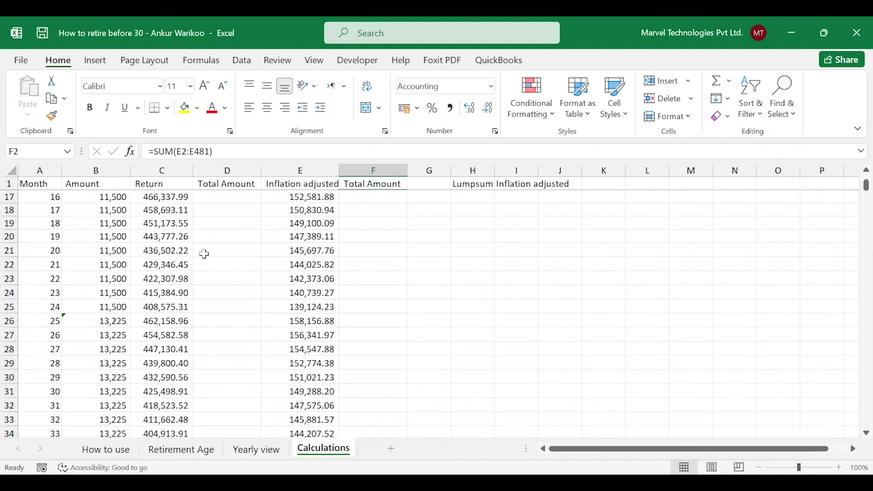
scroll(204, 253, down, 20)
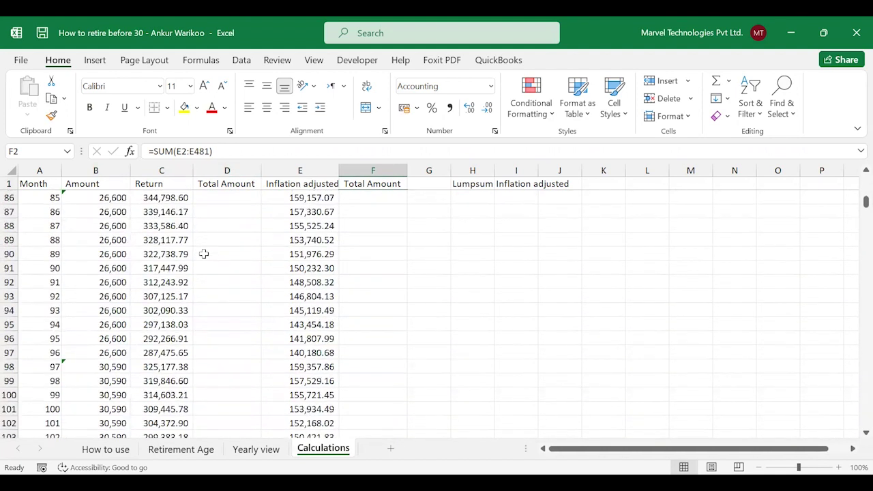
scroll(203, 254, down, 6)
scroll(204, 253, up, 13)
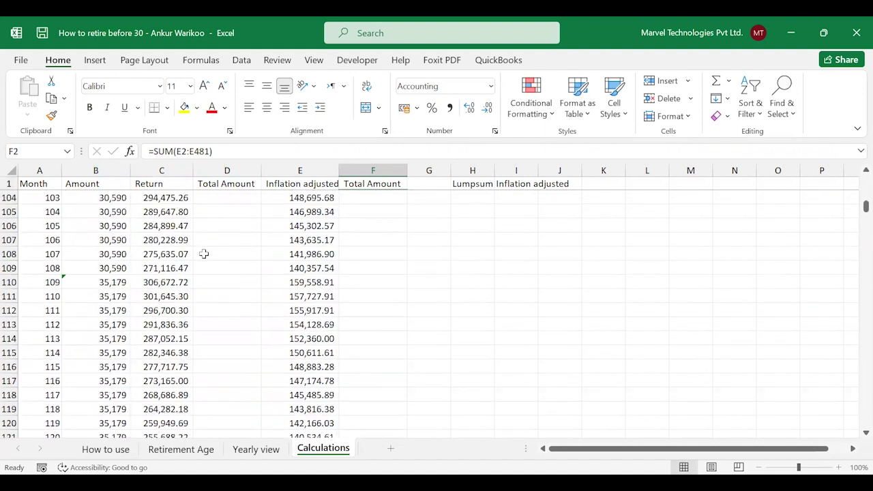
scroll(204, 254, down, 20)
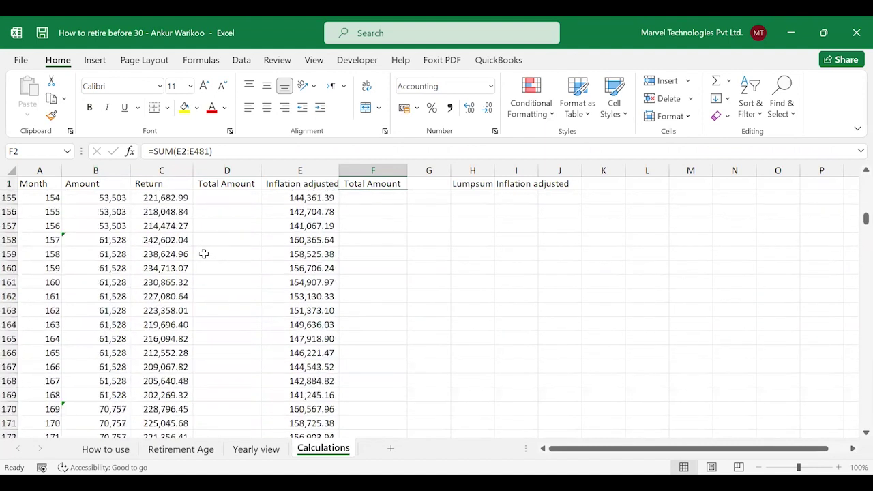
scroll(204, 253, down, 20)
scroll(204, 253, up, 6)
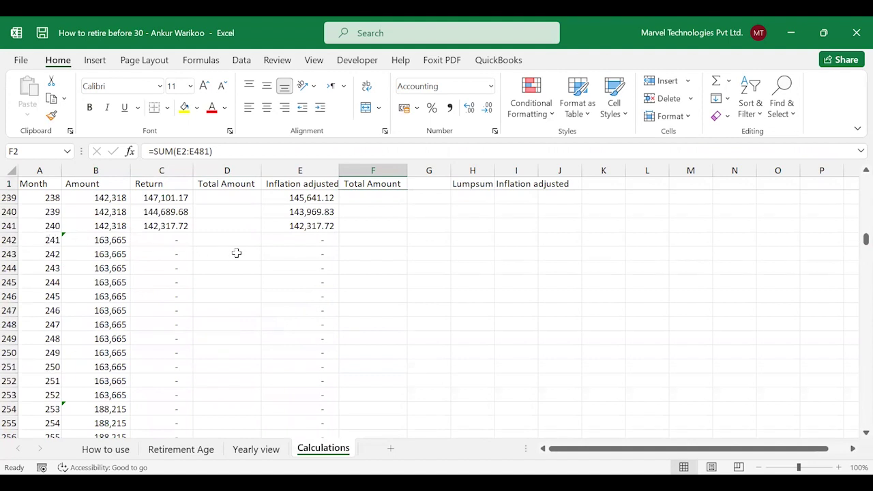
scroll(236, 253, up, 6)
scroll(236, 253, down, 4)
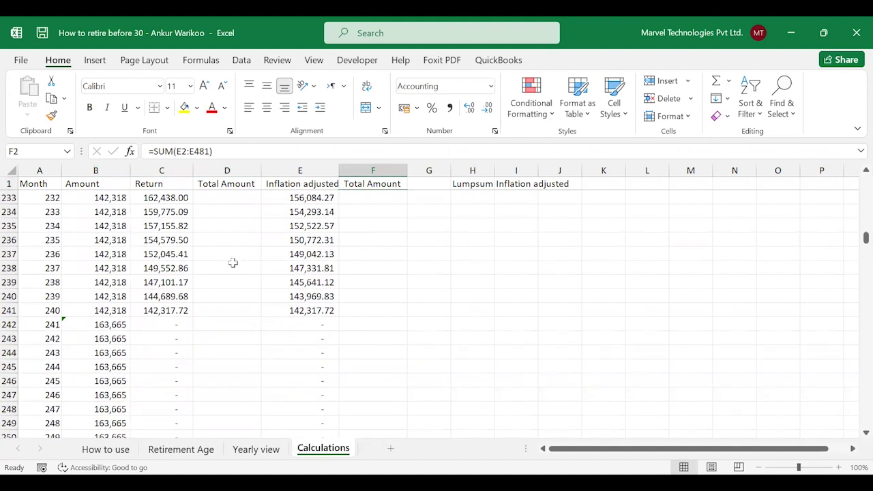
scroll(233, 263, up, 20)
scroll(233, 263, up, 20)
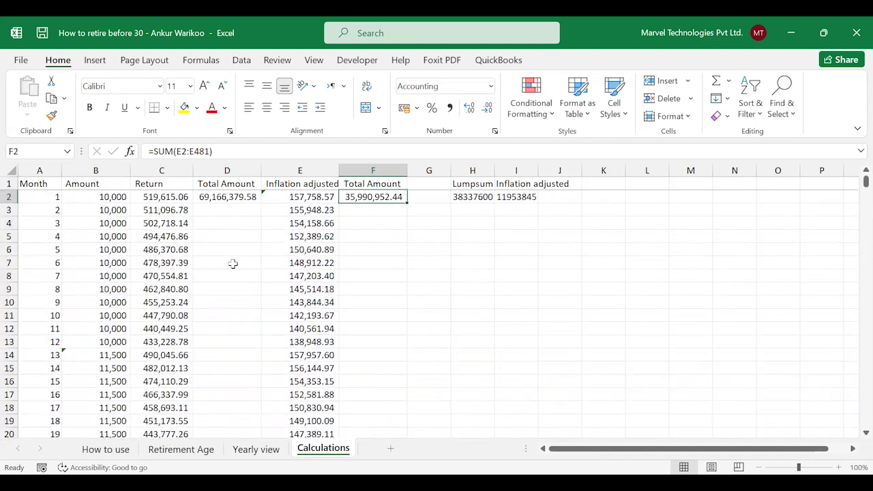
Step: Set the yearly increase of the monthly SIP in B6 of the Retirement Age sheet to 10%
click(239, 453)
click(208, 453)
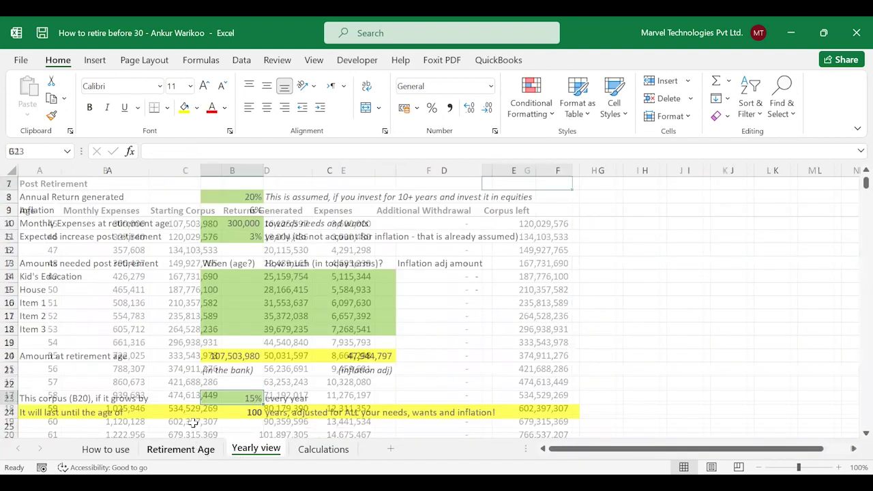
scroll(223, 309, up, 2)
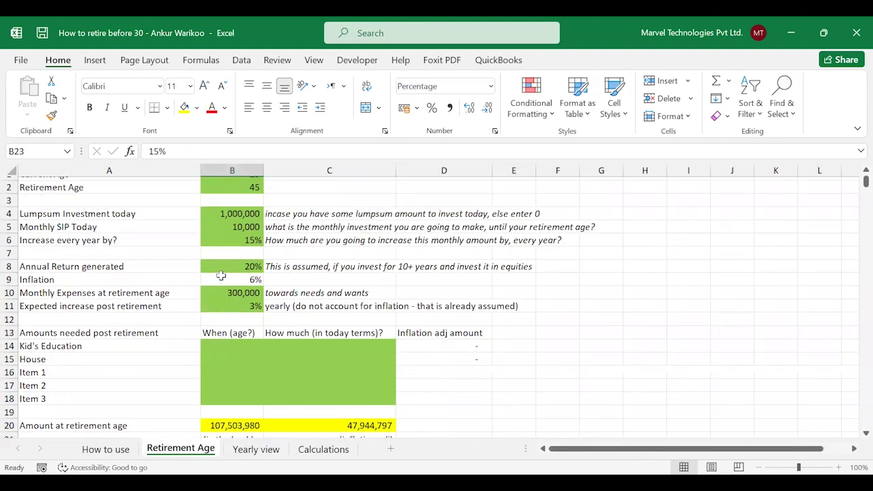
scroll(221, 276, up, 1)
click(232, 250)
text(10)
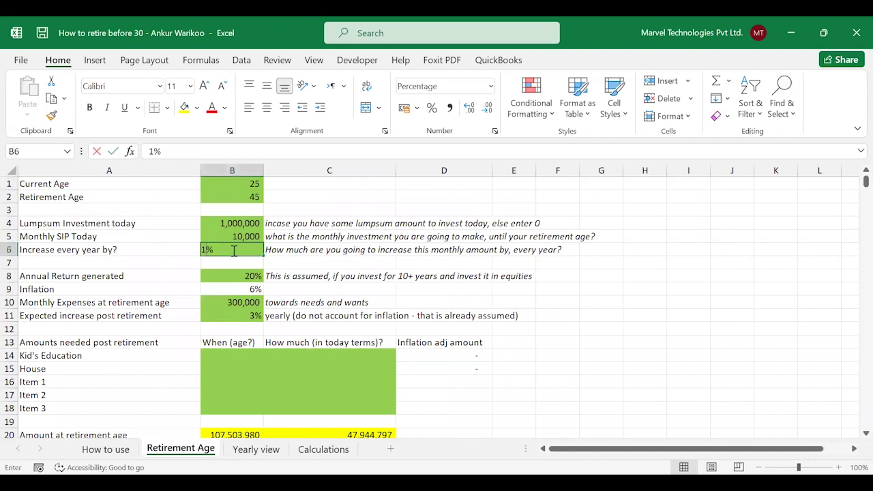
key(Return)
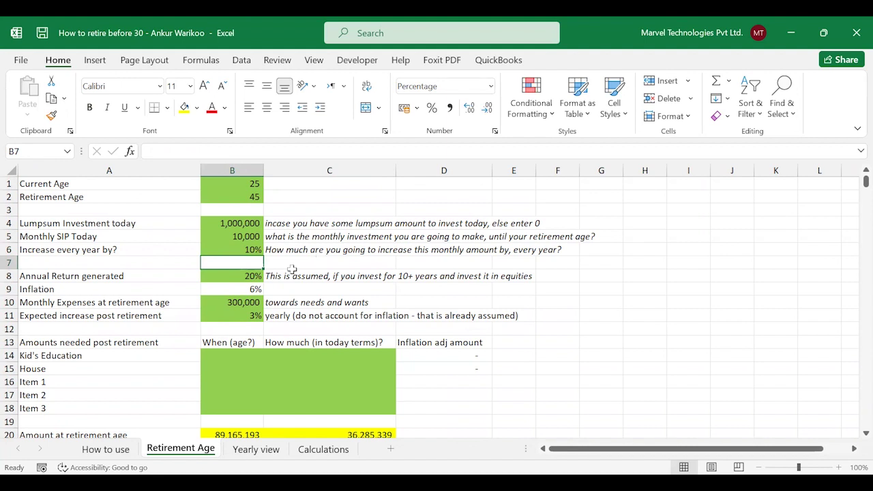
Step: Review the amount at retirement age, its inflation-adjusted value in C20, the growth rate in B23 and the lasting age in B24
scroll(291, 270, down, 5)
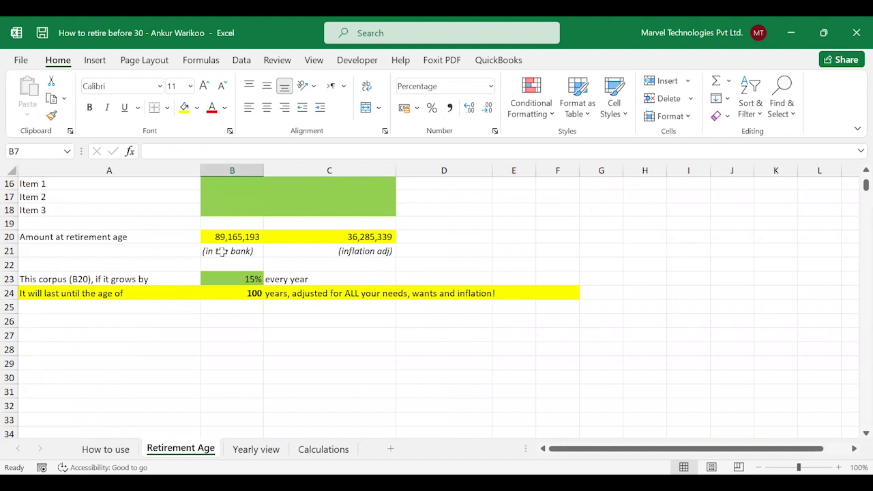
scroll(222, 250, up, 2)
scroll(267, 262, up, 2)
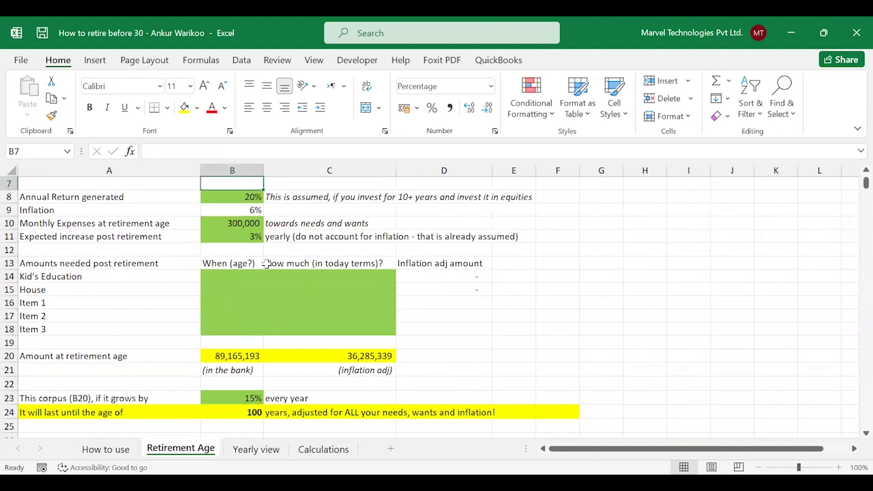
click(349, 367)
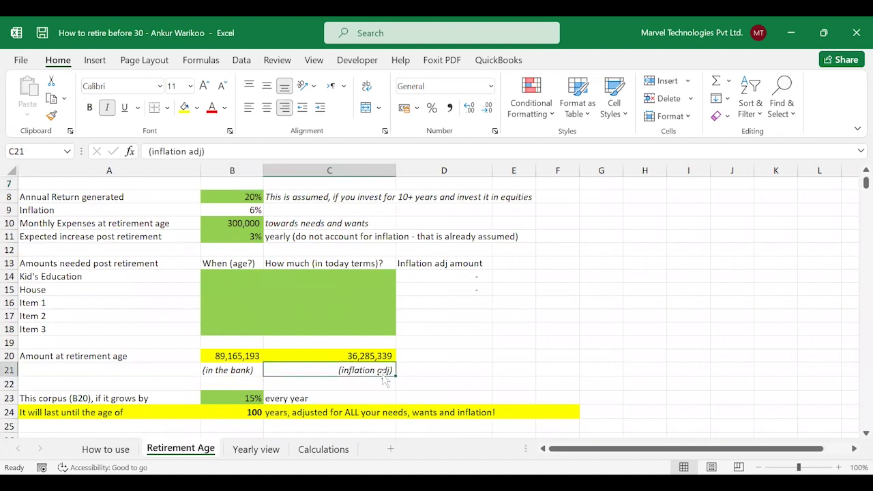
click(366, 355)
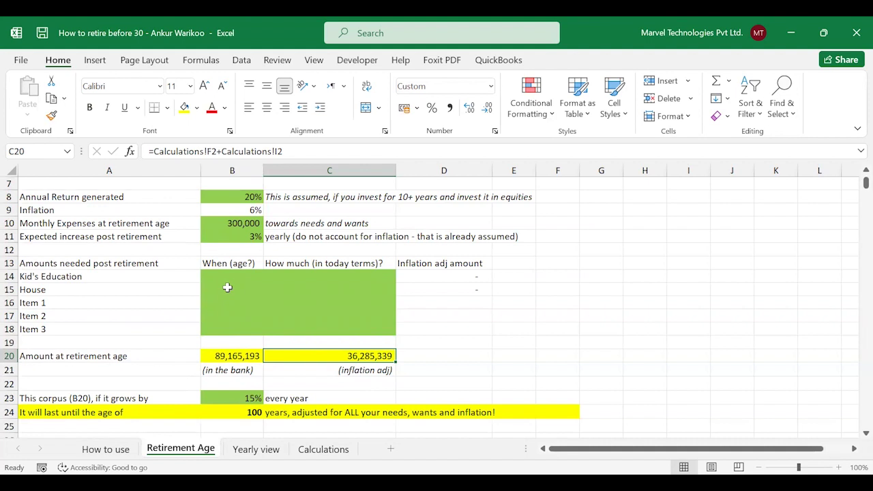
click(250, 393)
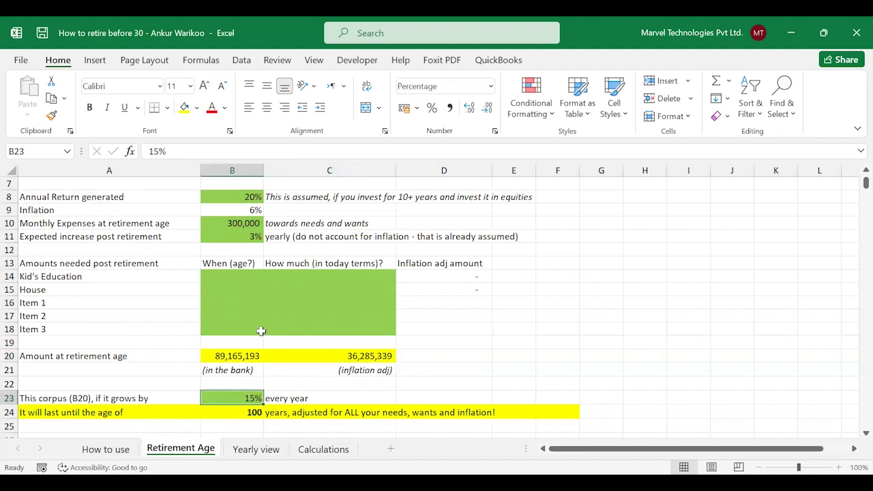
click(250, 411)
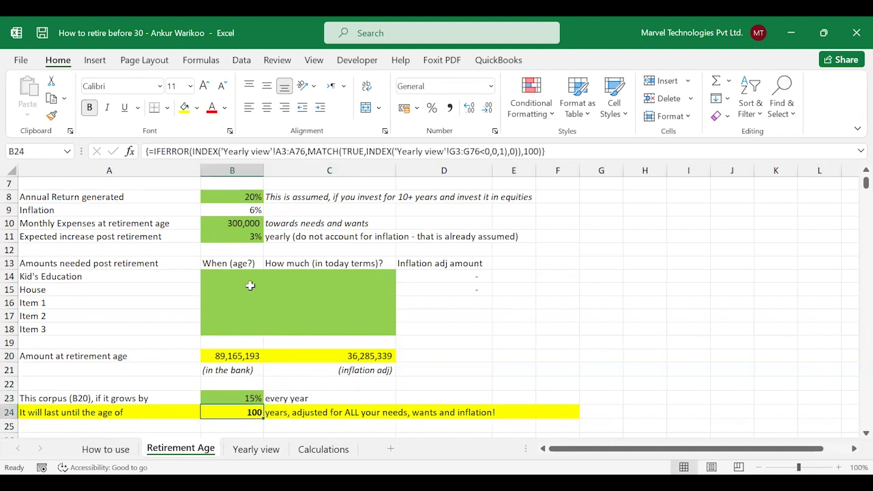
scroll(250, 286, up, 2)
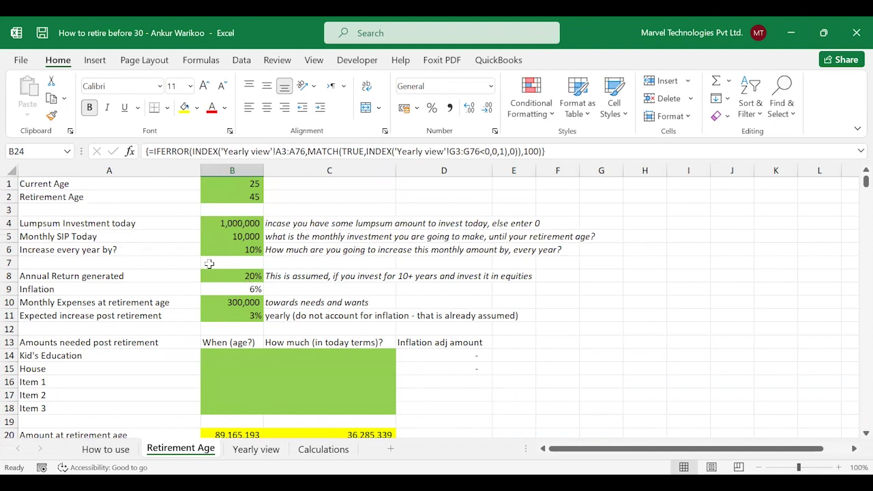
Step: Compare the first Starting Corpus value in C4 of the Yearly view sheet with the amount at retirement age in B20
click(271, 452)
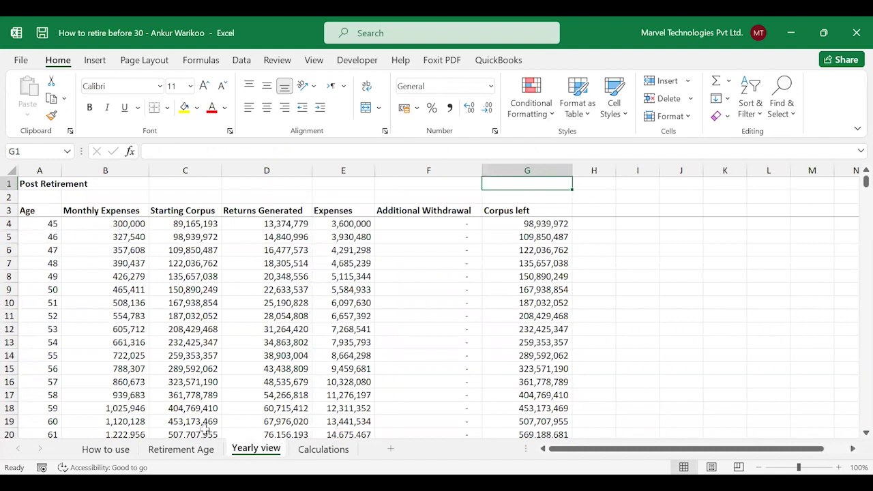
click(180, 449)
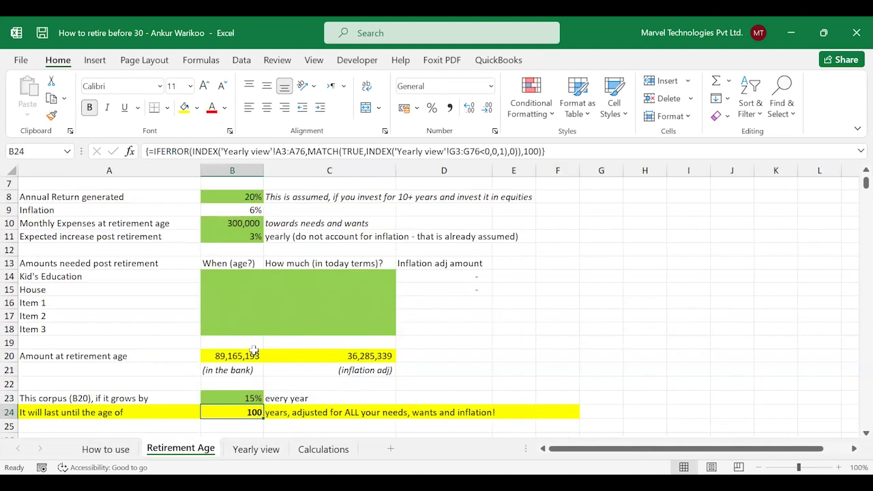
click(237, 356)
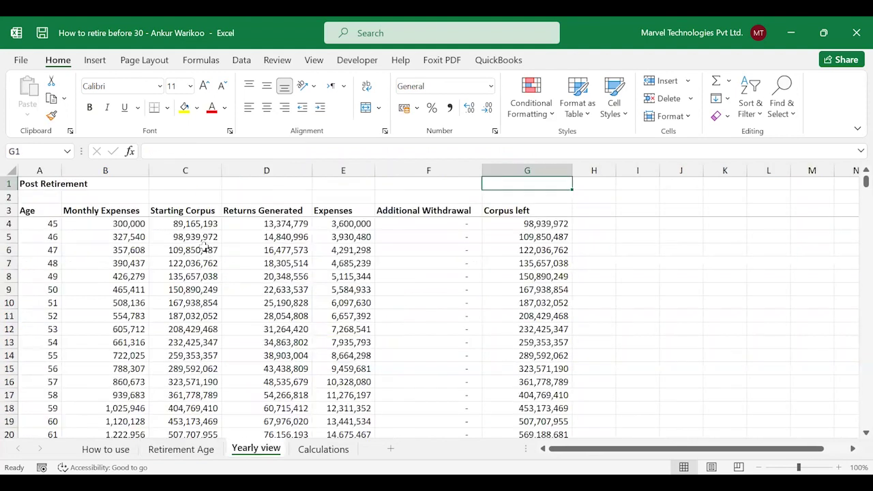
click(199, 225)
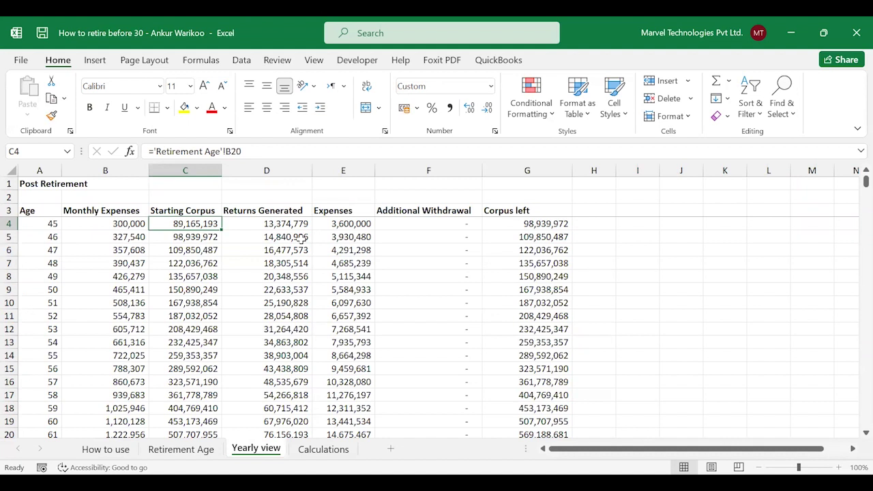
Step: Examine how Returns Generated, Expenses and Corpus left are calculated in row 4 of the Yearly view sheet, and follow Corpus left through the years
click(259, 226)
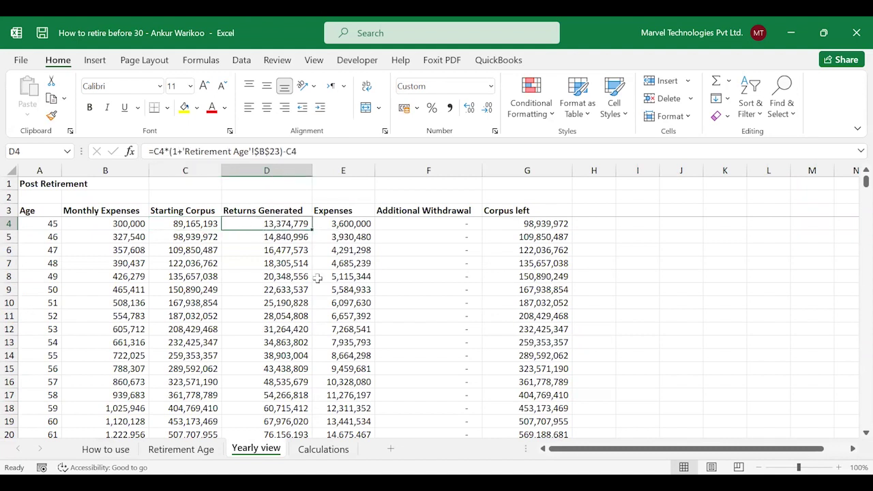
click(351, 235)
click(352, 225)
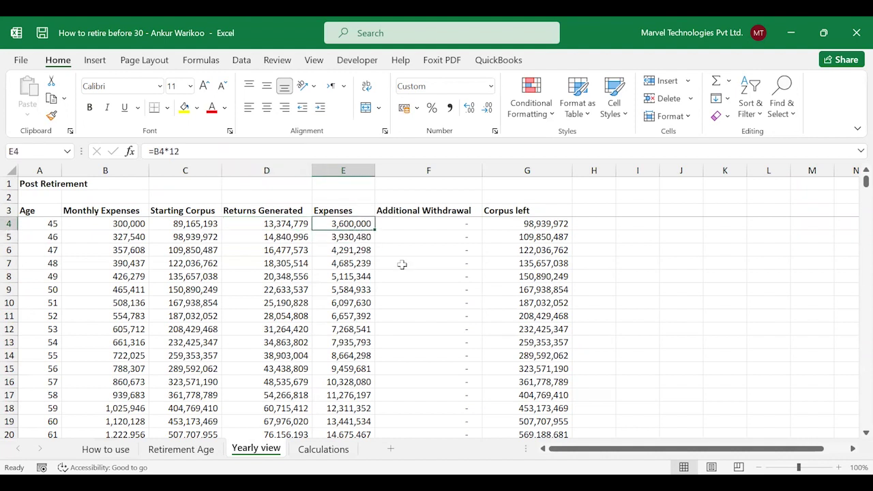
click(553, 224)
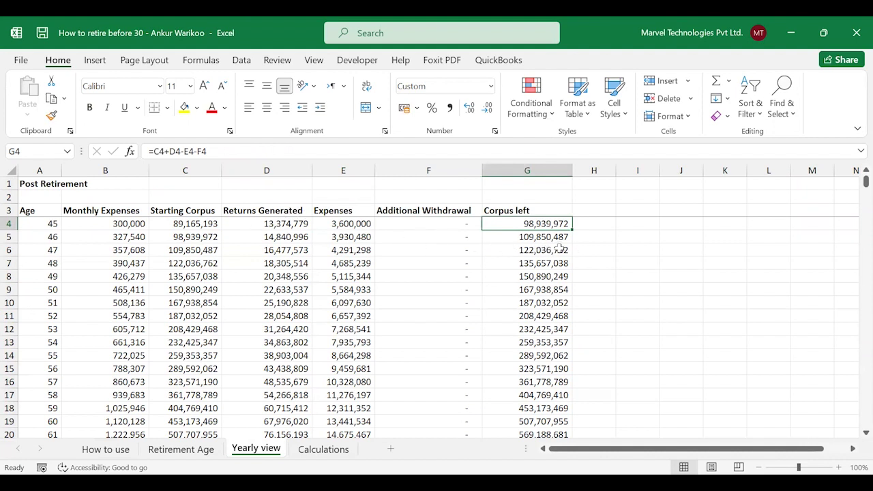
scroll(527, 278, down, 2)
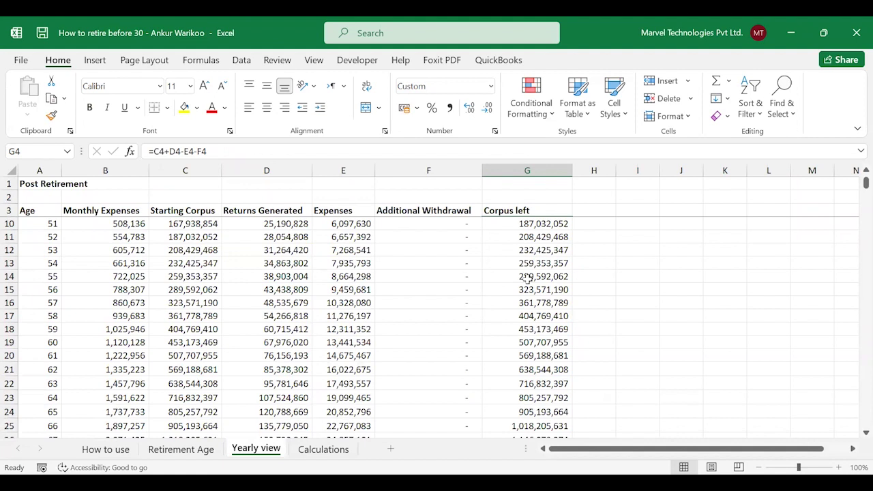
scroll(527, 278, down, 4)
scroll(527, 279, down, 5)
scroll(527, 279, up, 9)
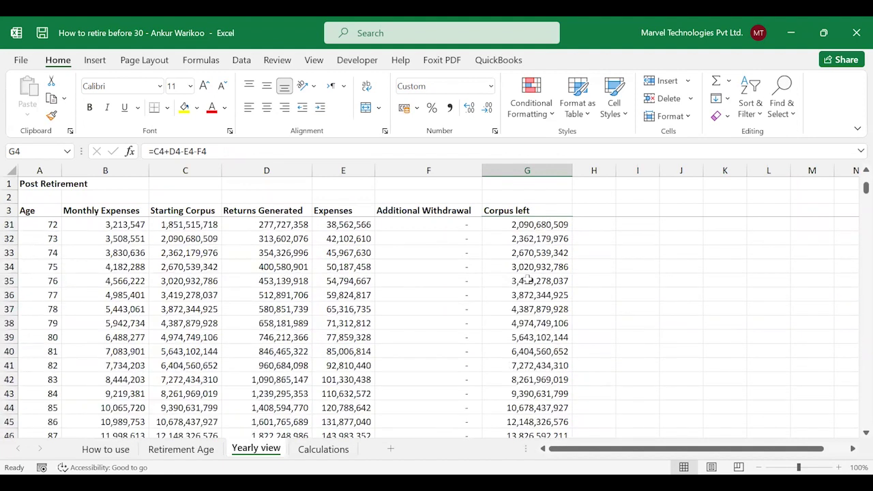
scroll(527, 280, up, 3)
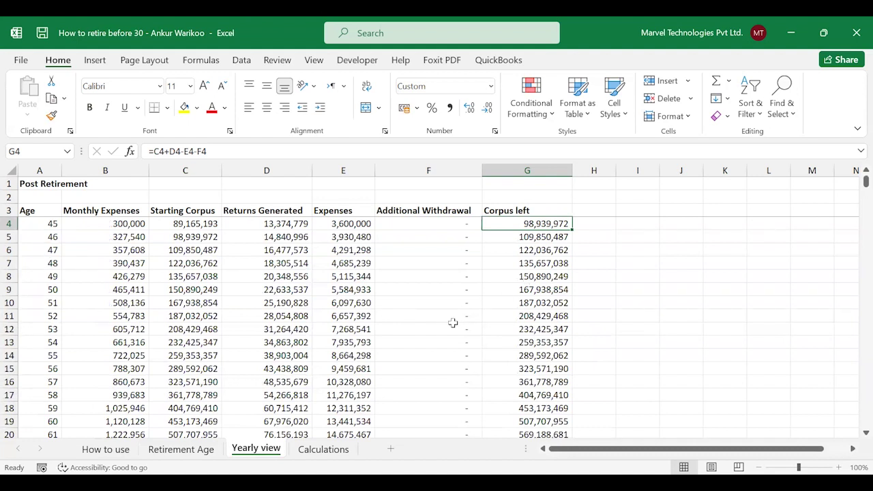
Step: Rename the Marriage item in A14 of the Retirement Age sheet to Kids Education and set its age to 48
click(180, 449)
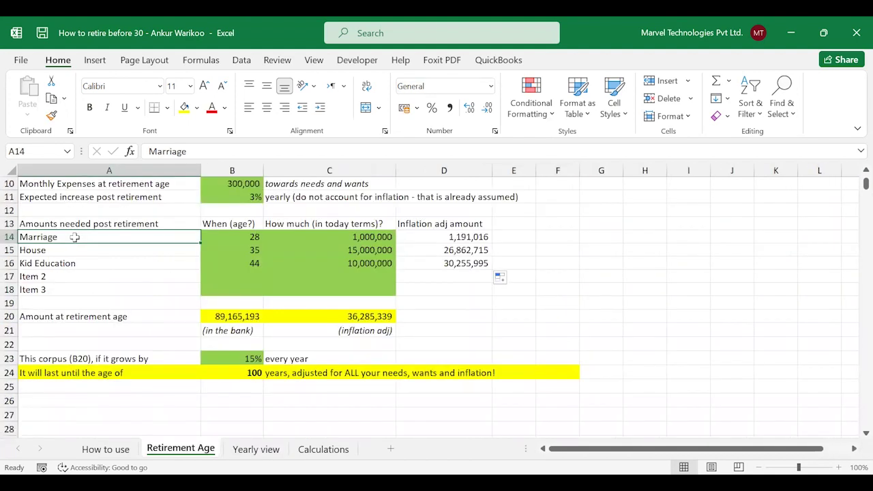
text(Kid )
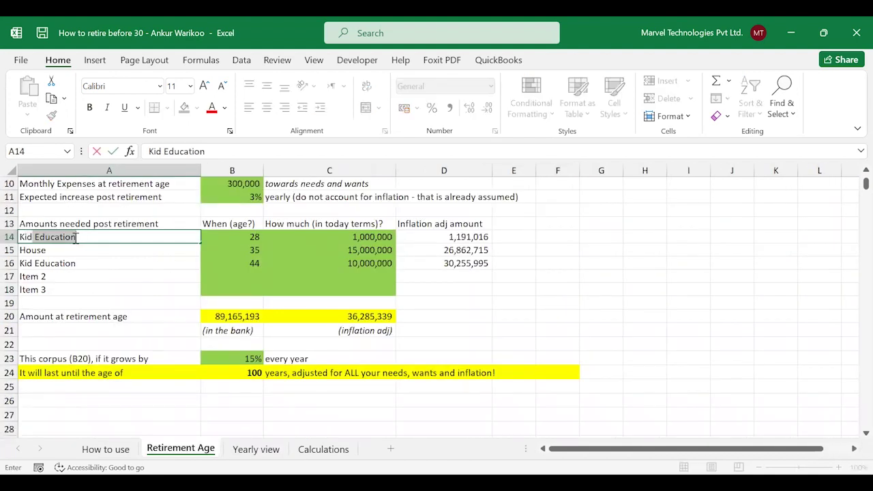
text(s Education)
key(Return)
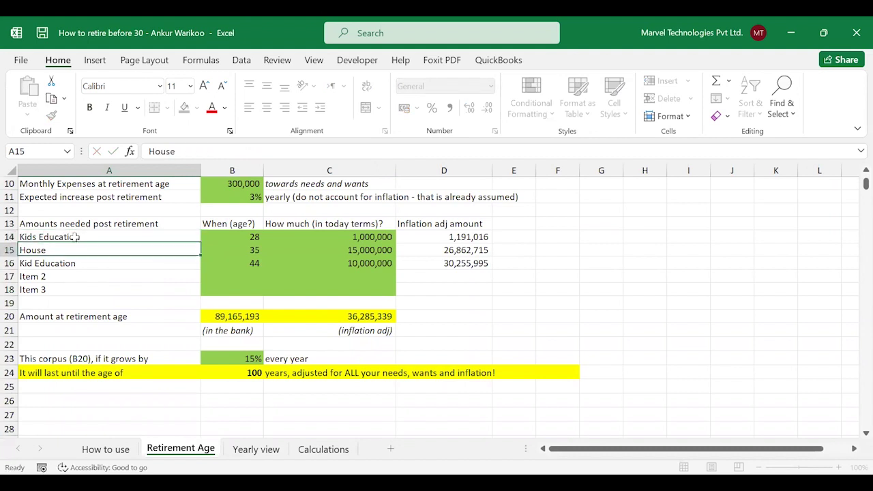
key(Up)
key(Right)
text(48)
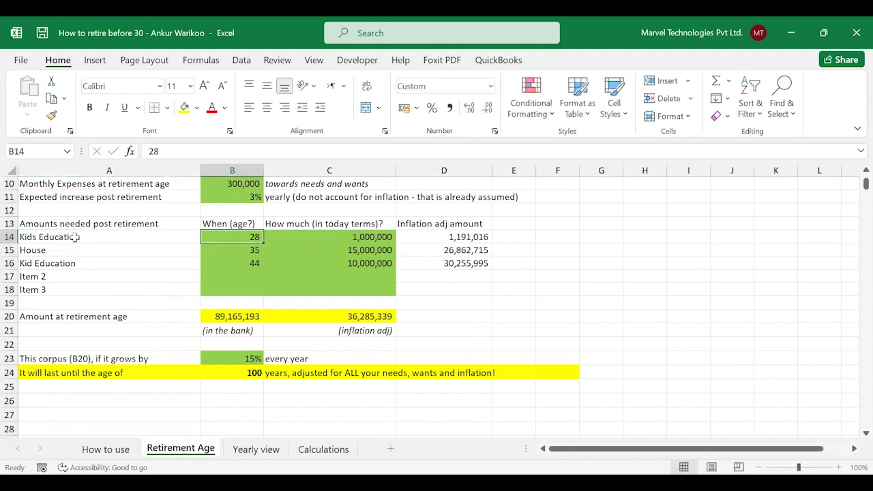
key(Return)
Step: Clear the ages for House and Kid Education and set the Kids Education amount in C14 to 10,000,000
drag(241, 259, 240, 271)
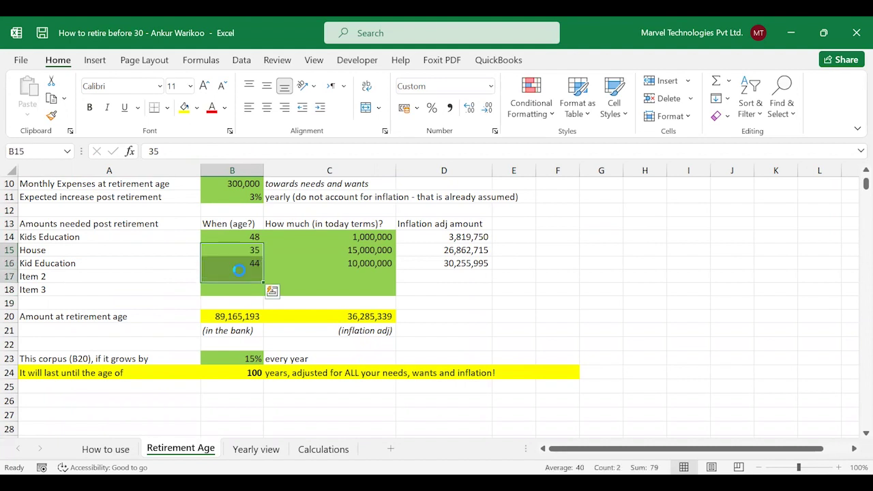
key(Delete)
key(Up)
key(Right)
key(Right)
key(Left)
text(10000000)
key(Return)
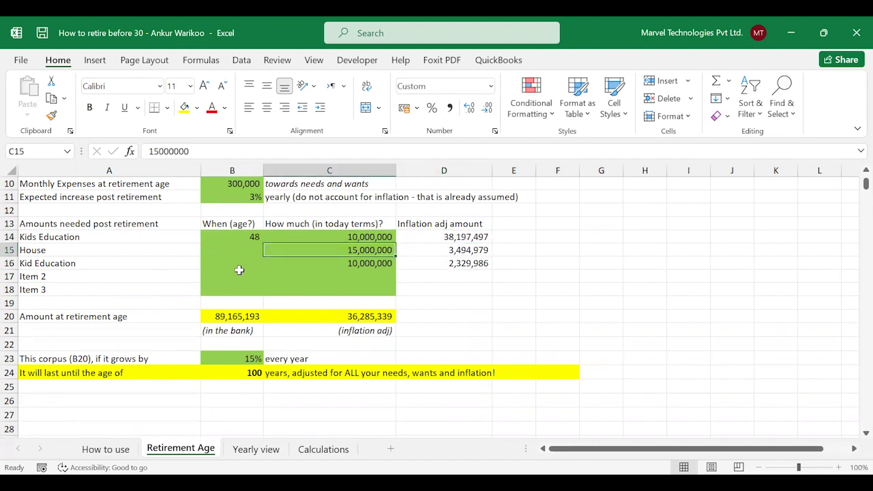
Step: Clear the House and Kid Education amounts, and enter age 55 and an amount of 15,000,000 for House
key(shift+Down)
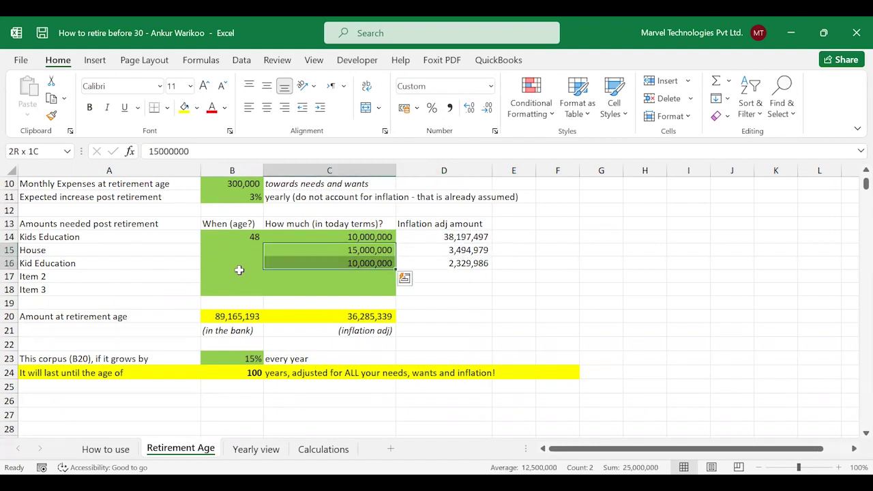
key(Delete)
key(Left)
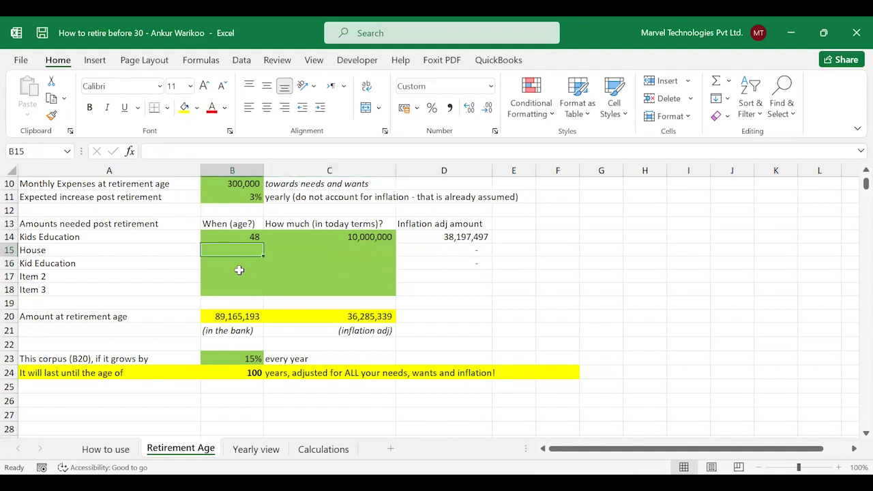
text(55)
key(Tab)
text(15000000)
key(Down)
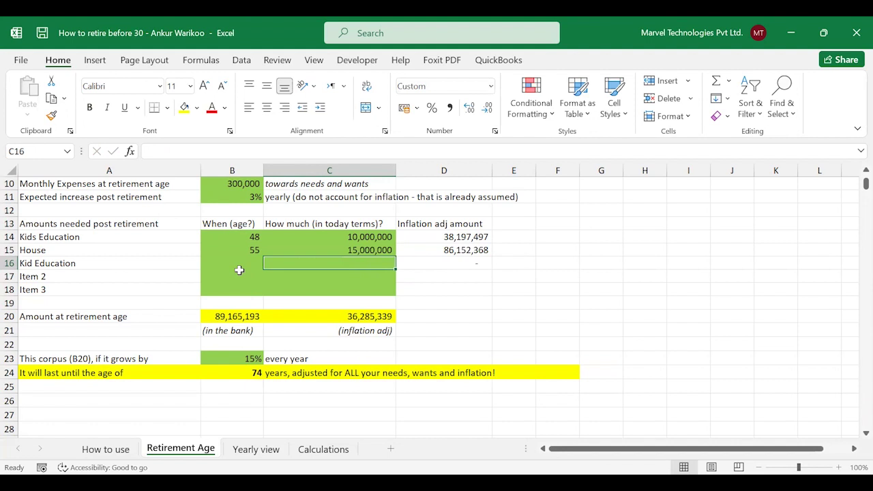
Step: Check in B24 until what age the corpus will last
key(Left)
key(Left)
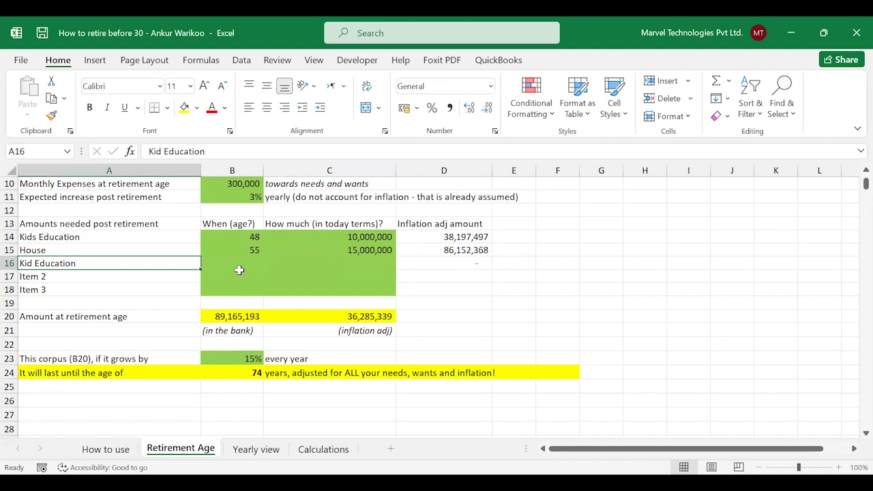
click(240, 376)
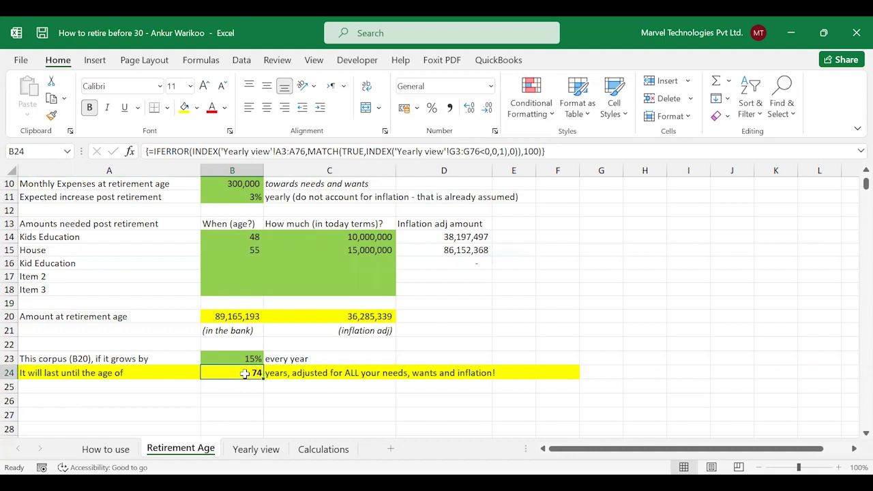
Step: Examine the additional withdrawals at ages 48 and 55 in the Yearly view sheet and follow Corpus left to where it turns negative
click(254, 450)
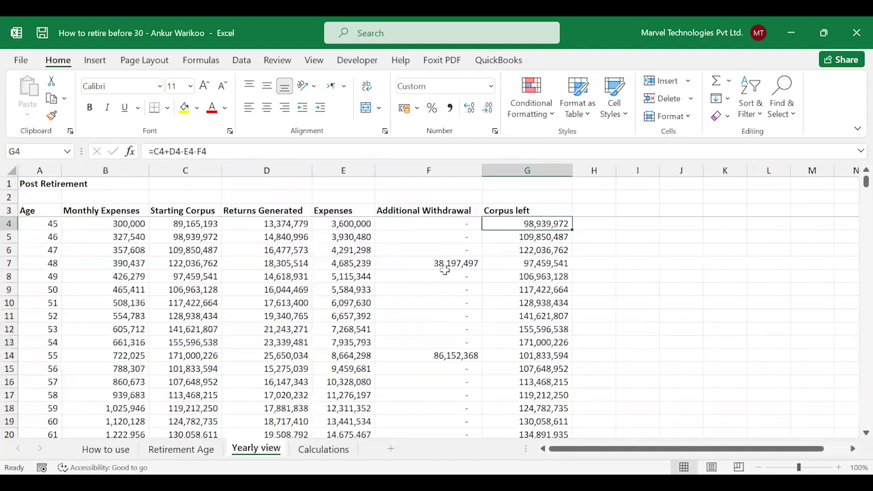
click(437, 266)
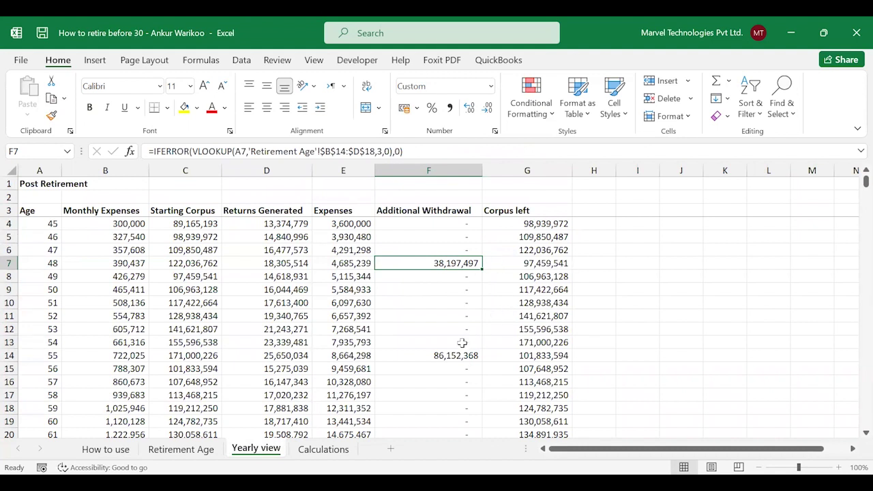
click(428, 354)
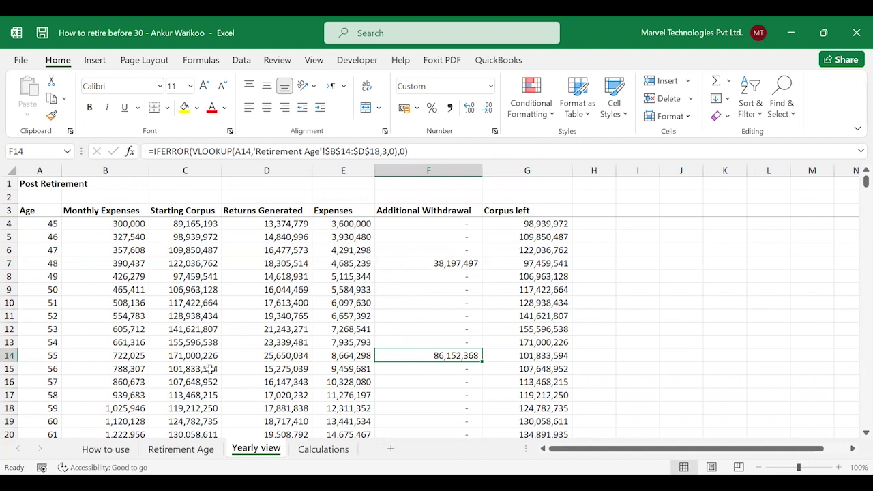
click(545, 369)
click(429, 354)
scroll(574, 358, down, 6)
scroll(573, 356, down, 4)
scroll(573, 356, up, 3)
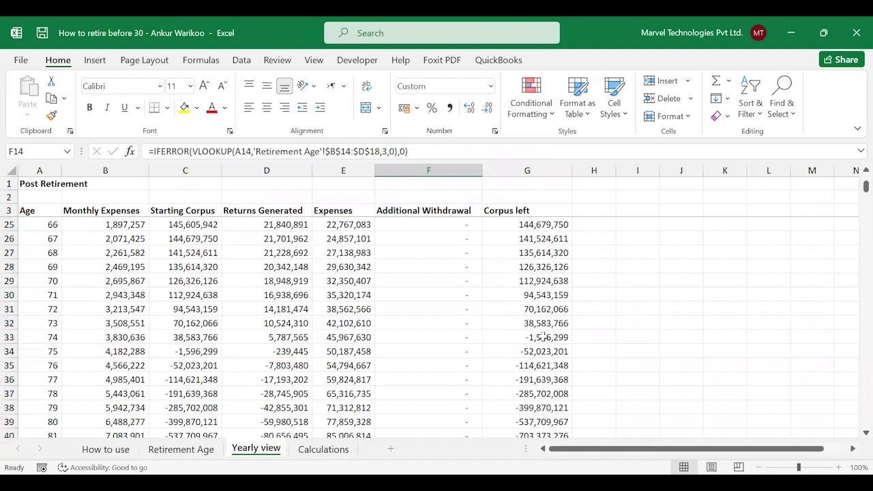
Step: Set the monthly SIP in B5 of the Retirement Age sheet to 12,000 and its yearly increase in B6 to 12%
click(189, 455)
scroll(210, 328, up, 3)
scroll(211, 328, down, 3)
scroll(210, 328, up, 1)
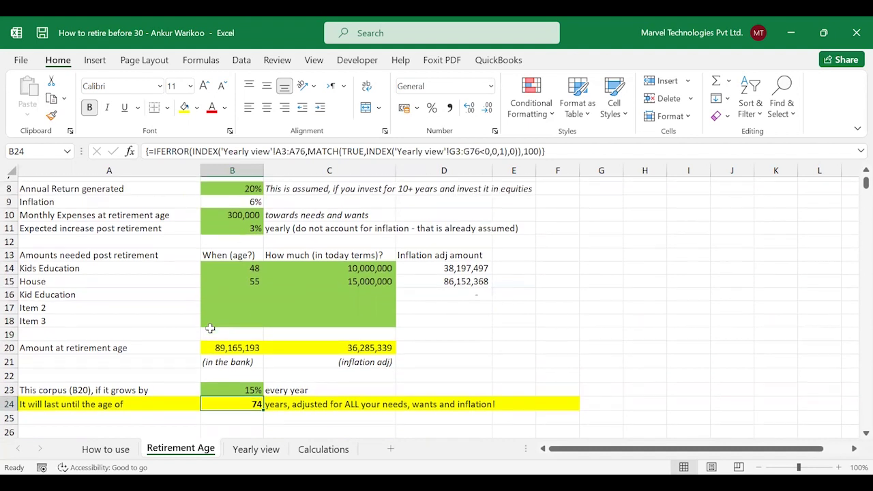
scroll(210, 328, up, 1)
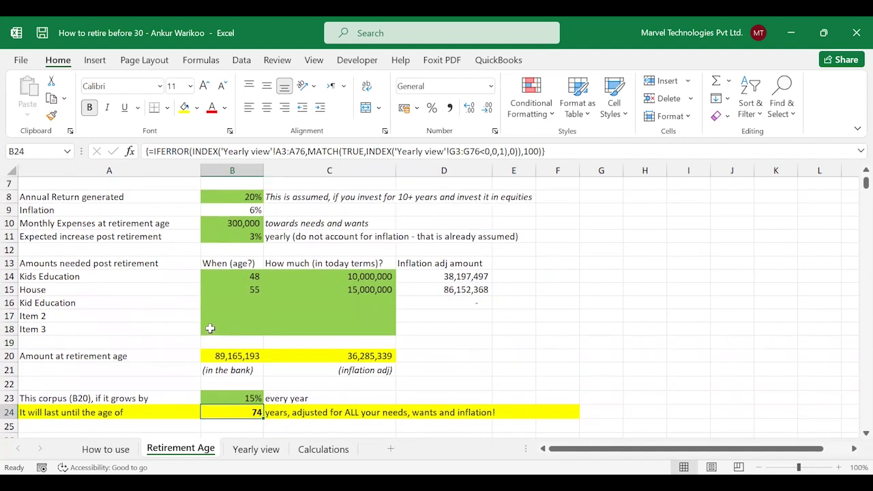
scroll(210, 328, up, 2)
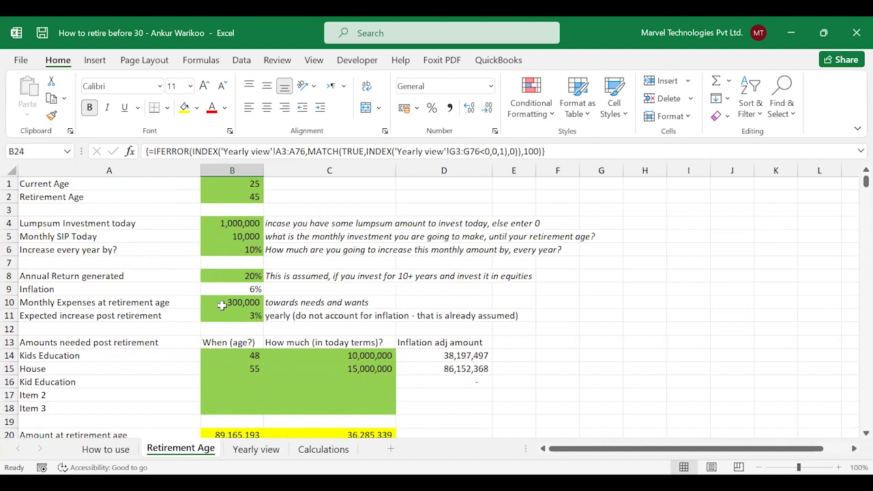
click(237, 236)
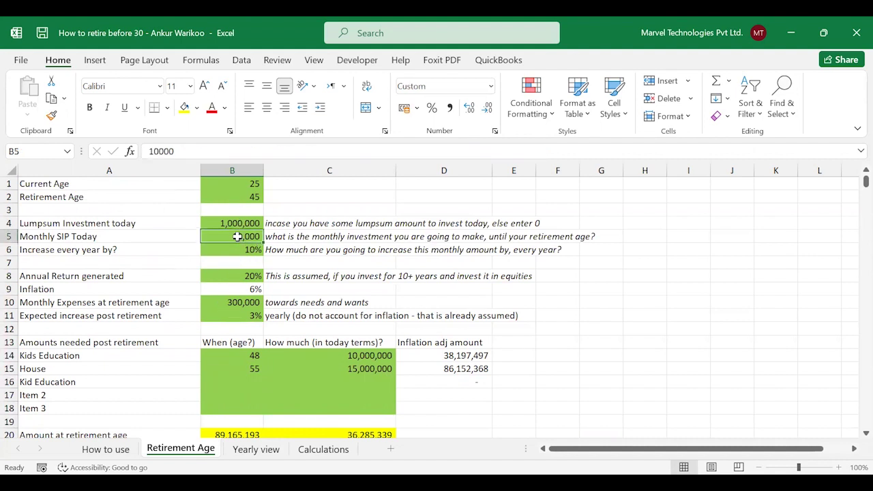
text(12000)
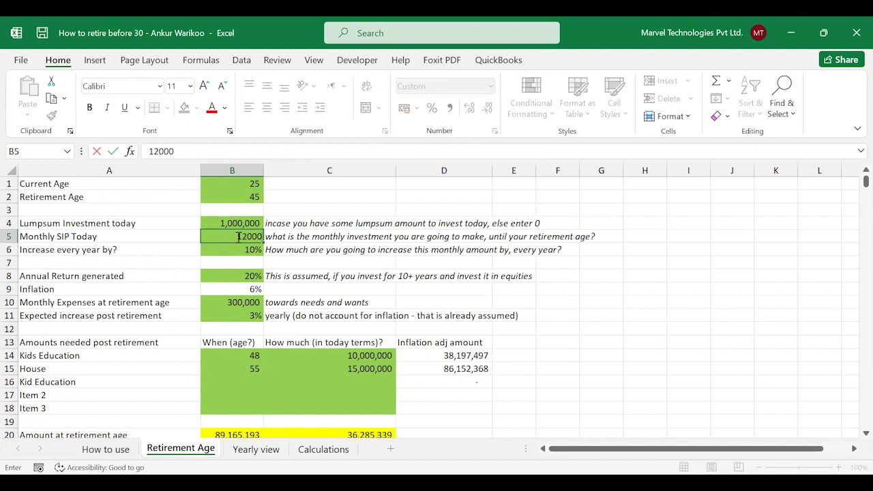
key(Return)
text(12)
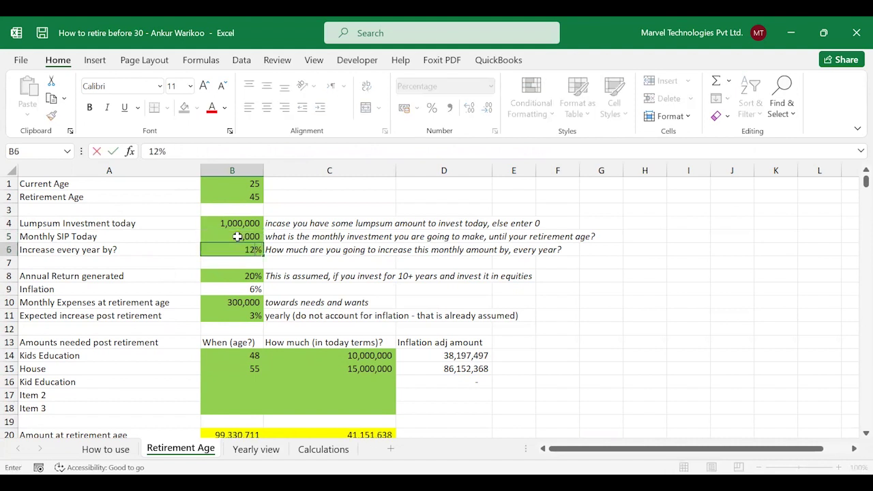
key(Return)
scroll(237, 236, down, 2)
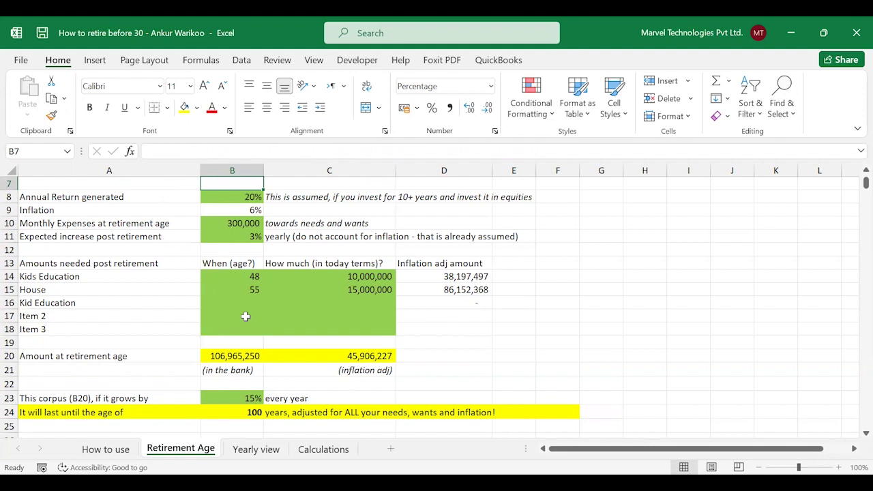
Step: Set the lumpsum investment in B4 to 0 and review the results at the end of the sheet
scroll(246, 317, up, 2)
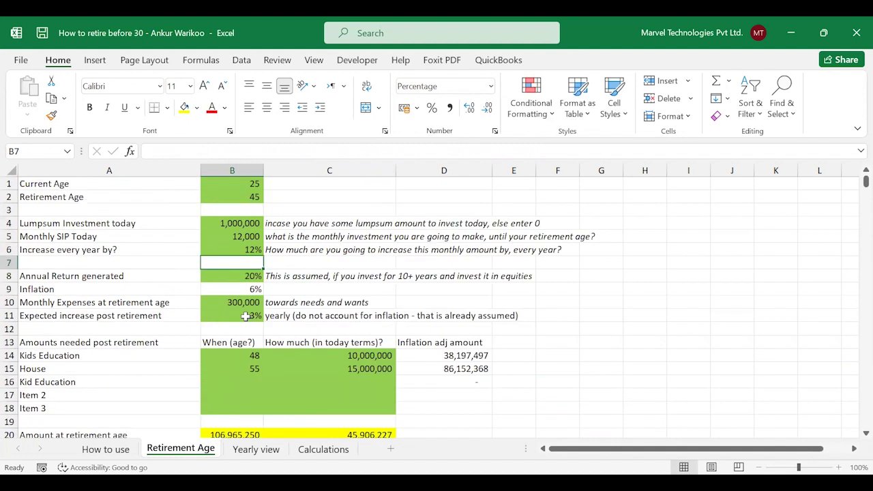
click(228, 189)
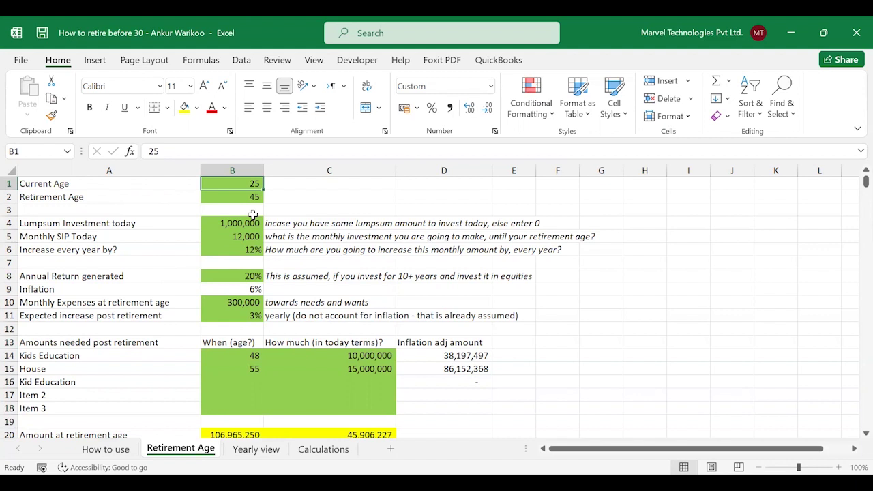
click(238, 222)
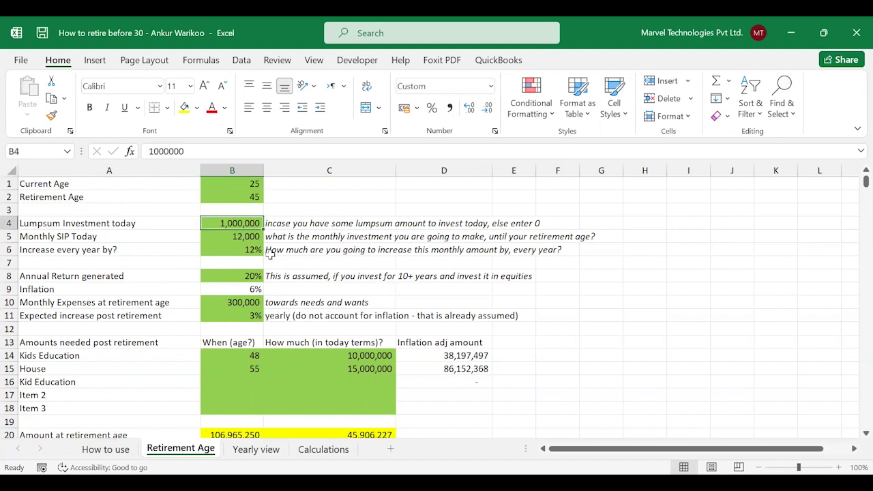
text(0)
key(Return)
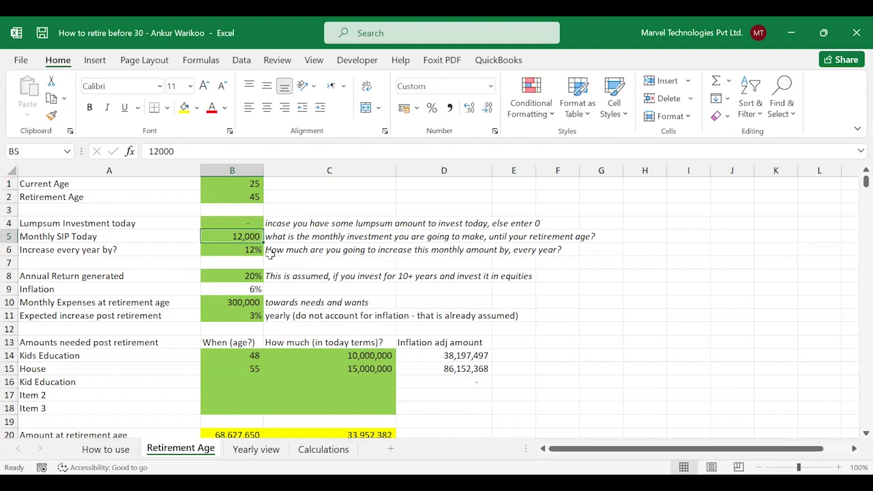
scroll(270, 254, down, 2)
scroll(270, 254, down, 1)
Step: Set the monthly SIP in B5 to 20,000 and its yearly increase in B6 to 15%
scroll(255, 322, up, 3)
click(224, 247)
click(227, 237)
text(1)
key(BackSpace)
text(200000)
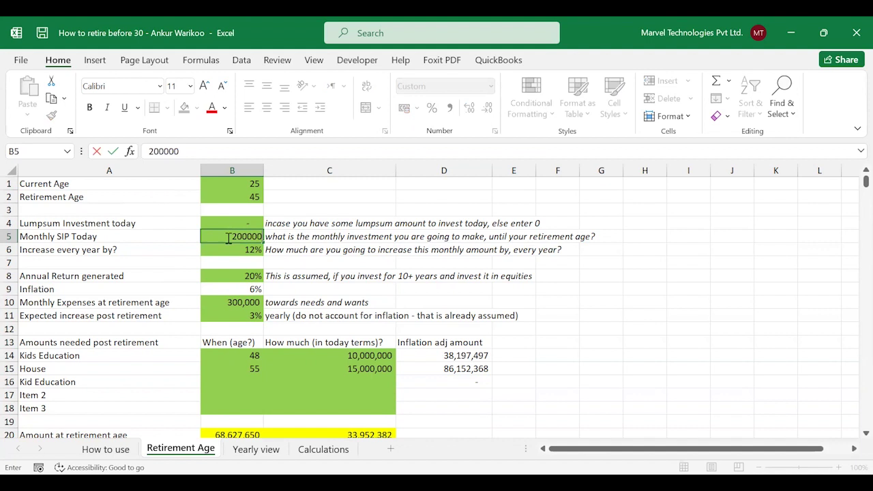
key(Return)
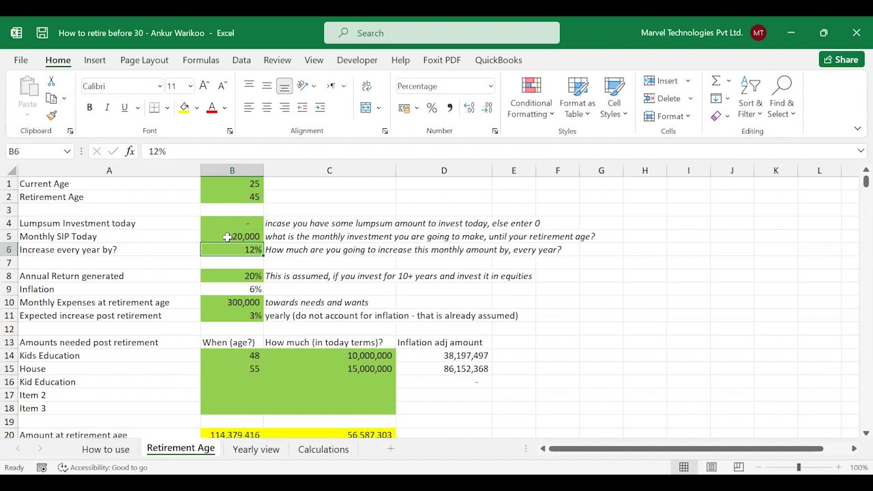
text(15)
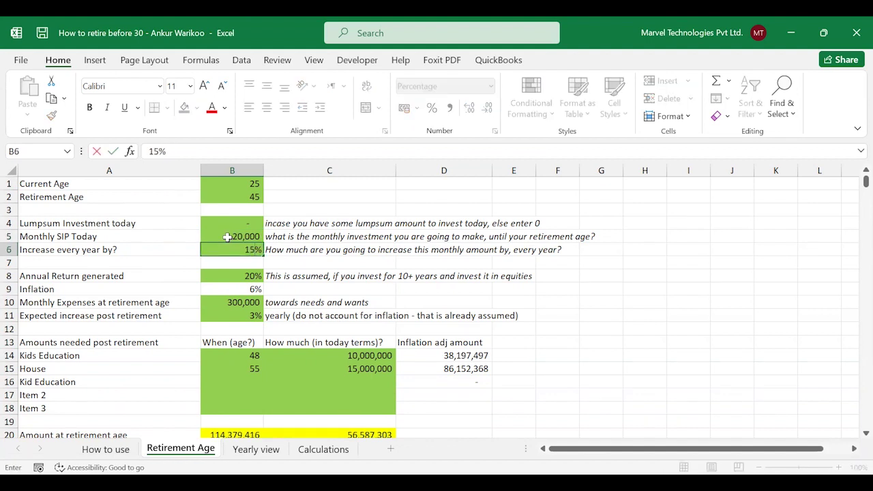
key(Return)
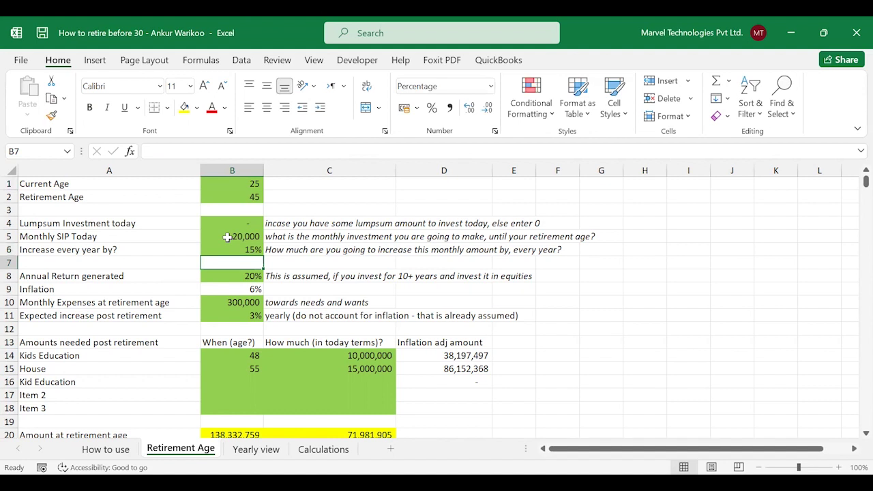
Step: Review the retirement corpus and how long it lasts, and compare the Kids Education and House amounts with their inflation-adjusted values in D14 and D15
scroll(227, 236, down, 3)
scroll(247, 308, up, 3)
scroll(303, 310, down, 3)
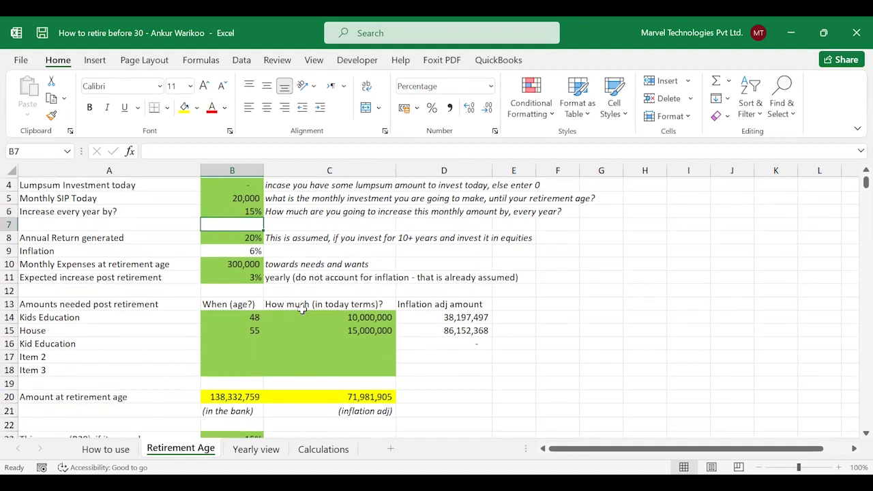
scroll(275, 308, up, 1)
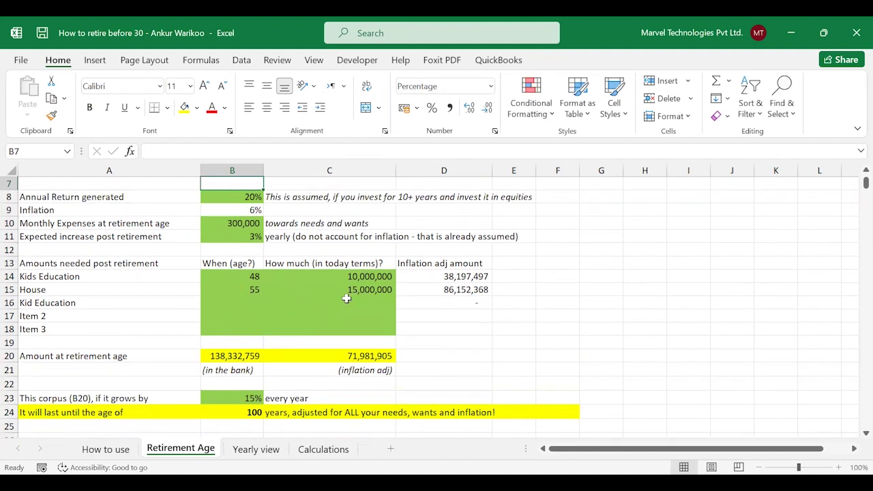
click(442, 293)
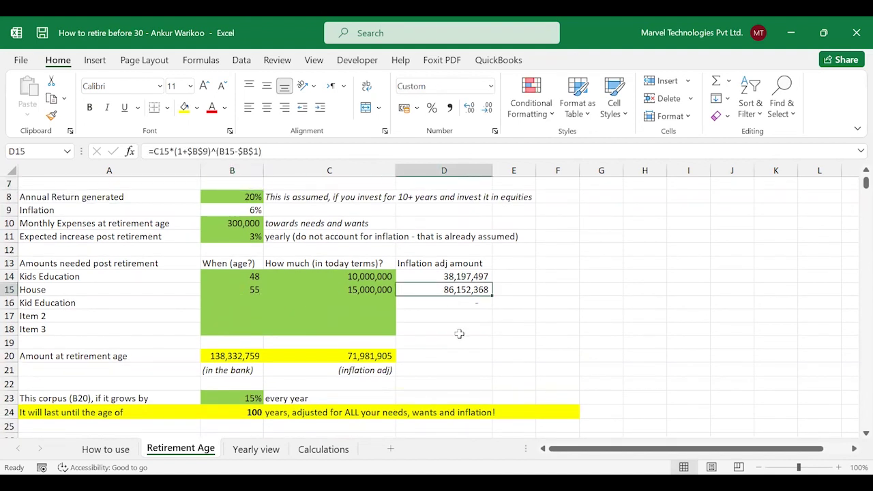
click(344, 276)
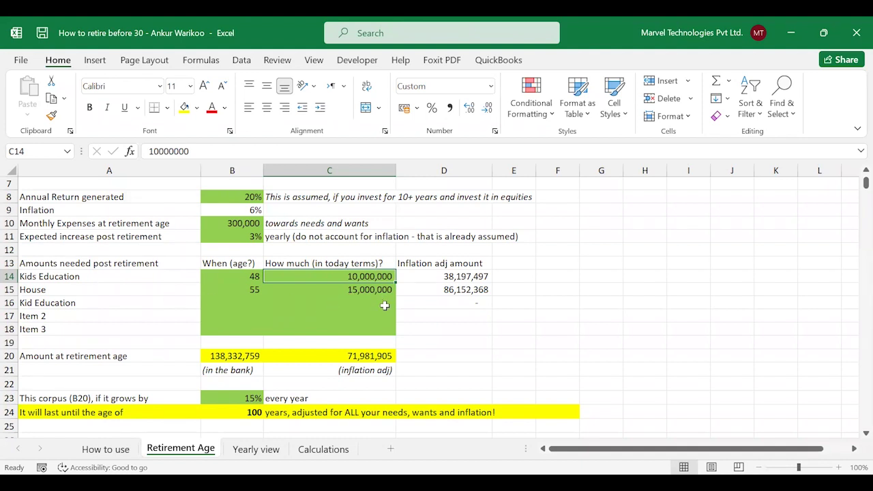
click(454, 280)
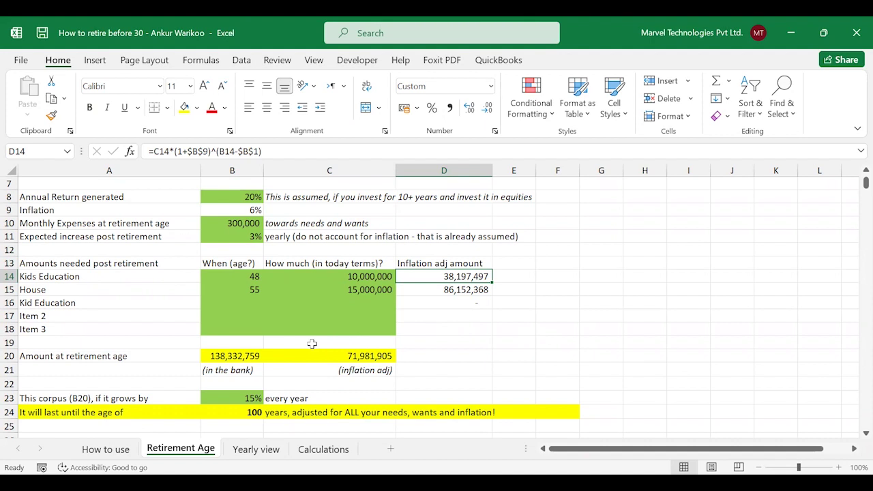
scroll(259, 378, down, 1)
scroll(232, 369, up, 3)
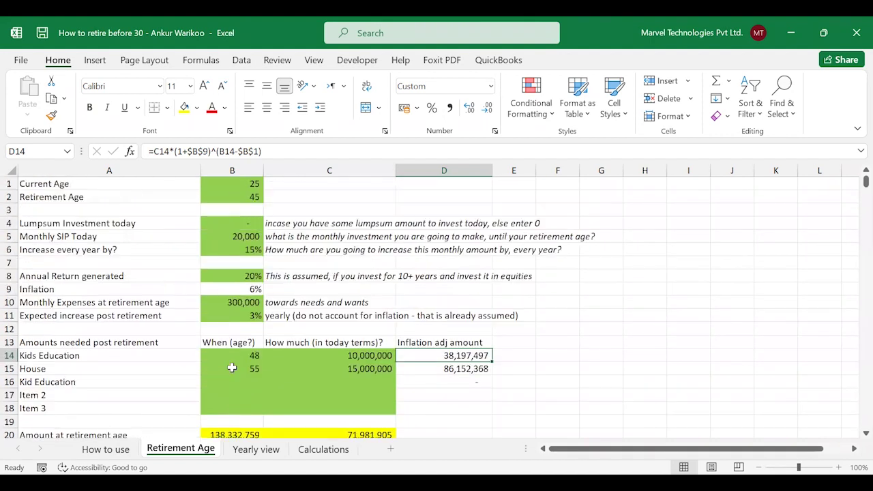
Step: Check Corpus left by age in the Yearly view sheet for the new SIP, and return to the Retirement Age sheet
click(237, 238)
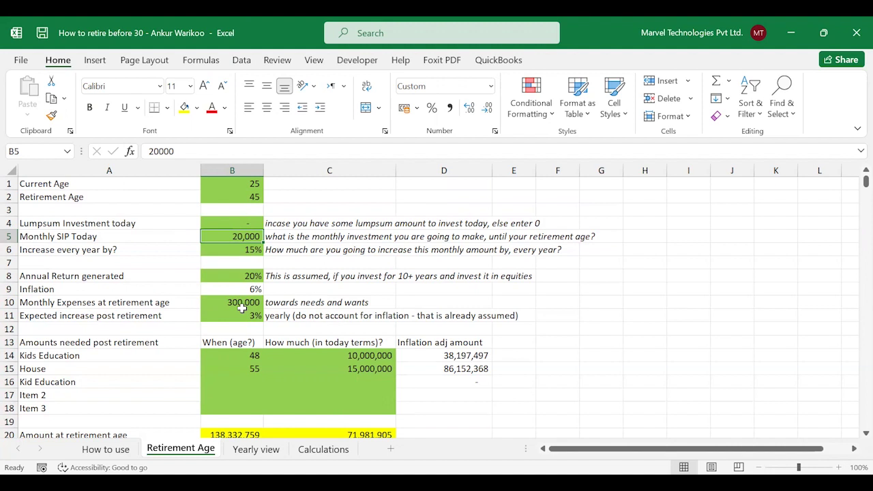
click(265, 456)
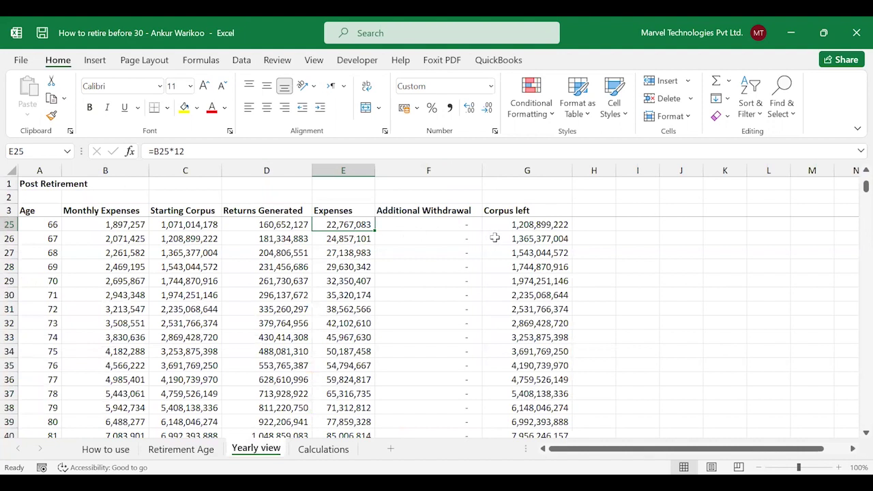
click(195, 455)
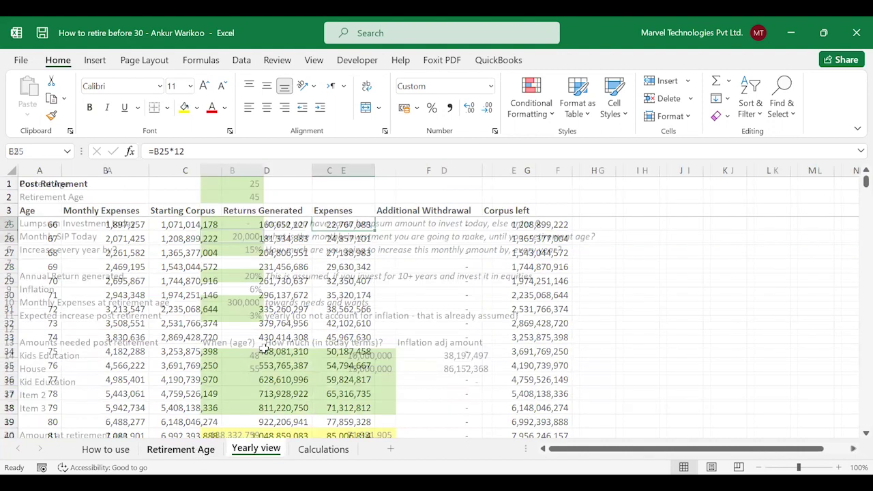